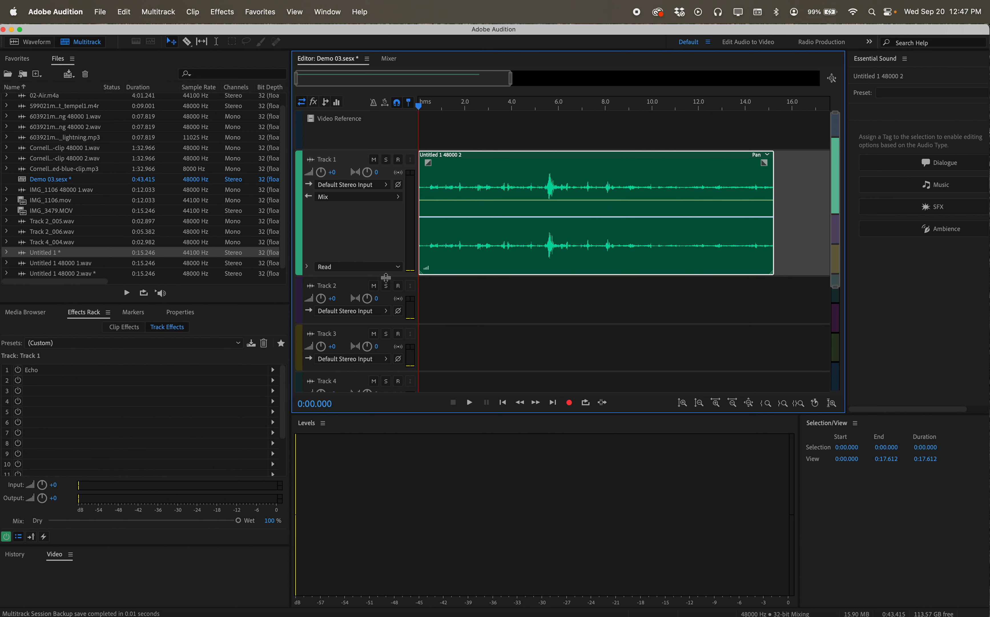
- Adjust the track heights so that Track 1 is shorter and Track 2 is taller
left_click_drag(386, 277, 386, 205)
left_click_drag(394, 253, 395, 292)
left_click_drag(387, 204, 389, 237)
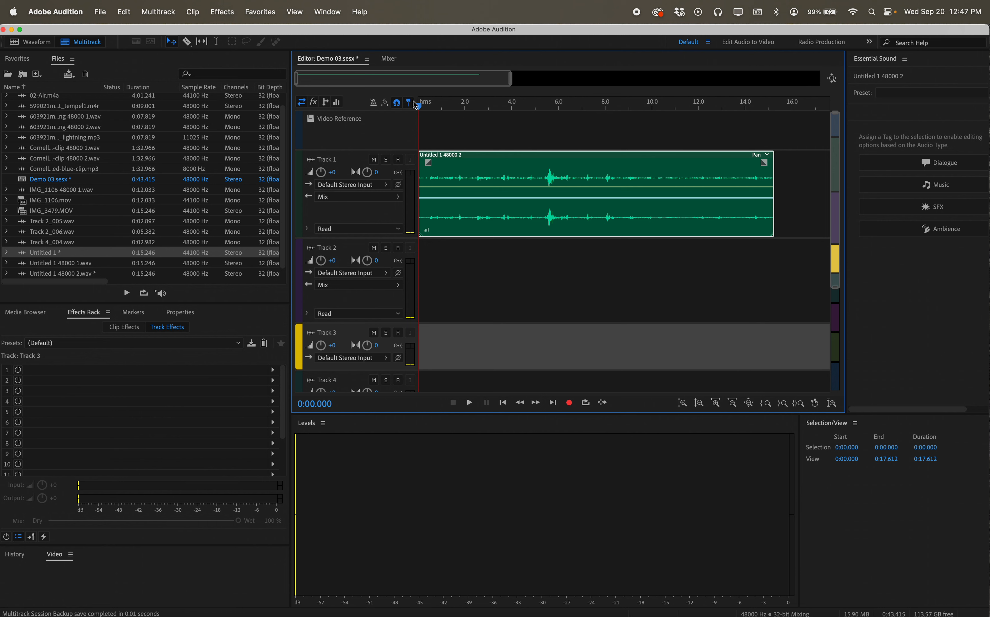
- Play the Track 1 clip through its loud peak from about 4.4 seconds and set the playhead just before the peak, at about 5.2 seconds
key("space")
left_click_drag(424, 105, 523, 108)
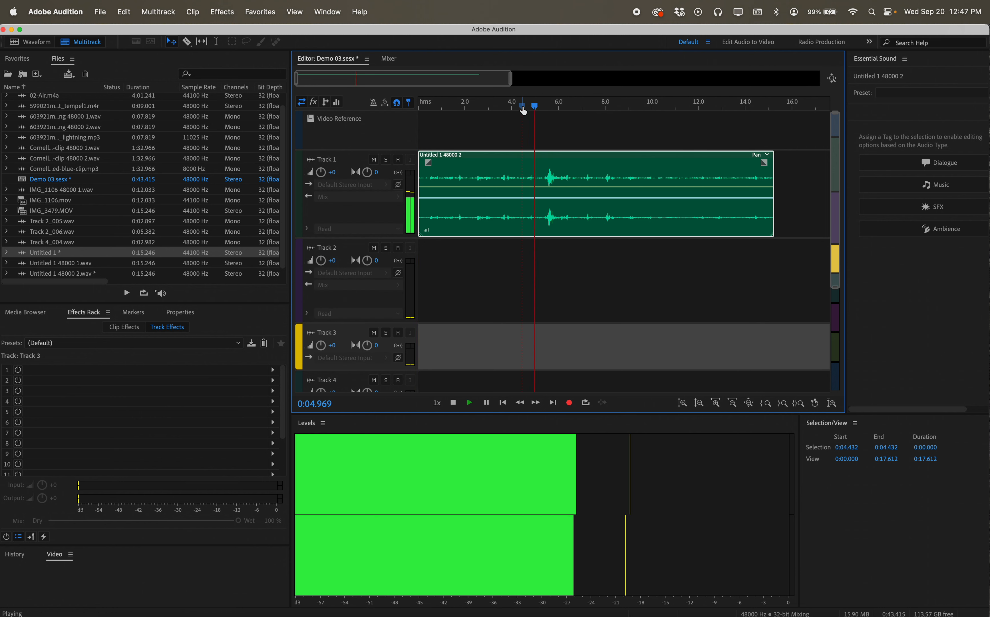
key("space")
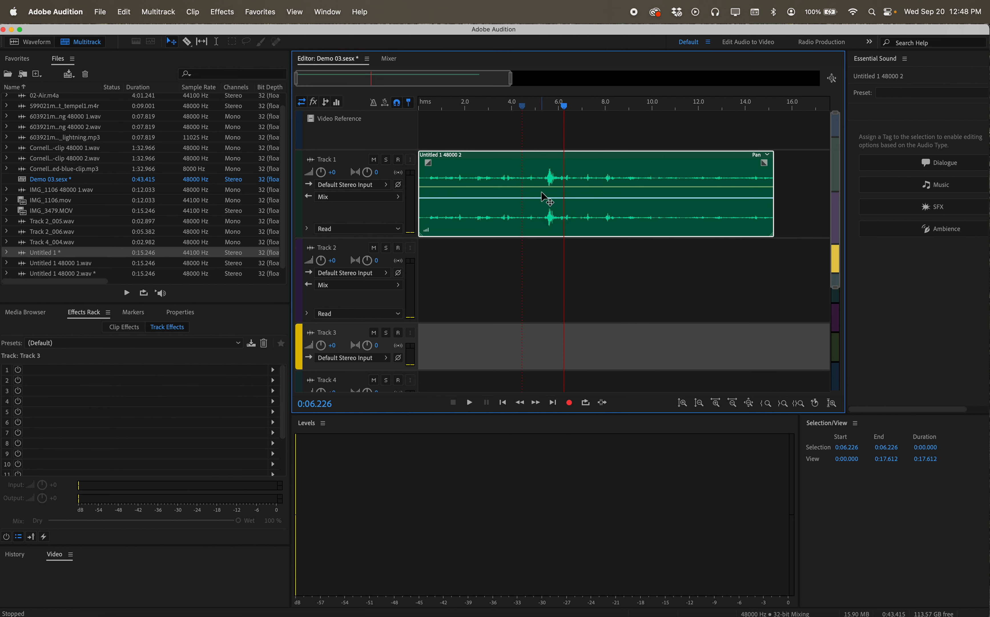
left_click_drag(563, 106, 539, 107)
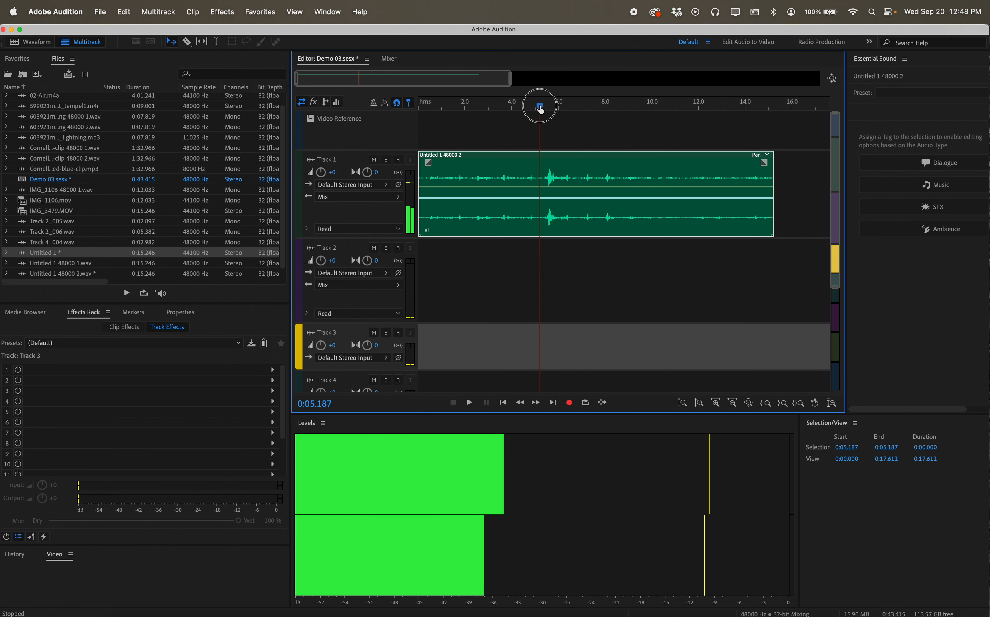
- Open the Track 1 clip in the Waveform editor and move the floating gain control away from the peak, near the waveform's start
double_click(480, 168)
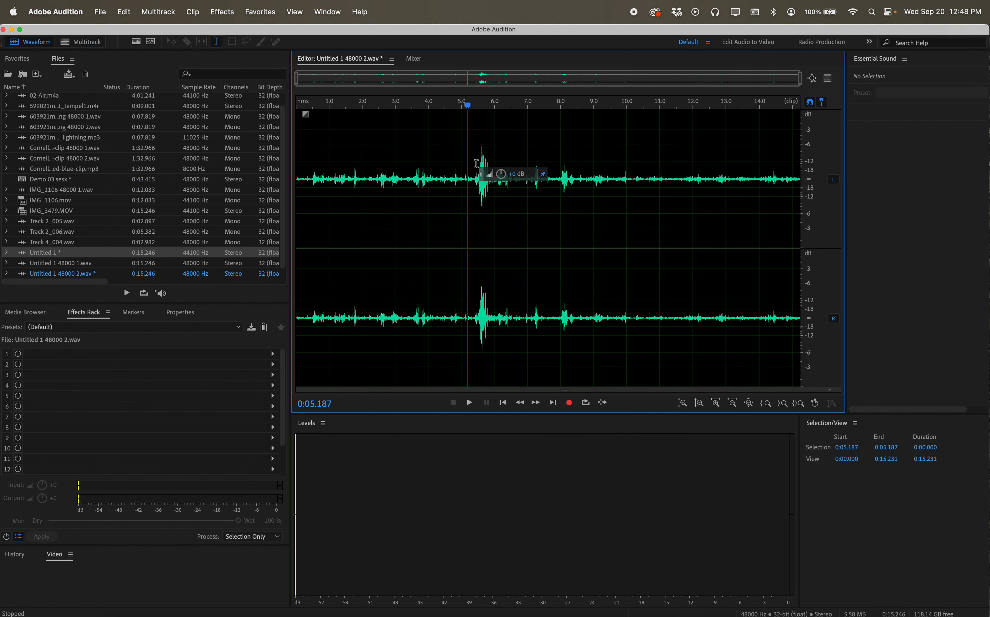
left_click(92, 42)
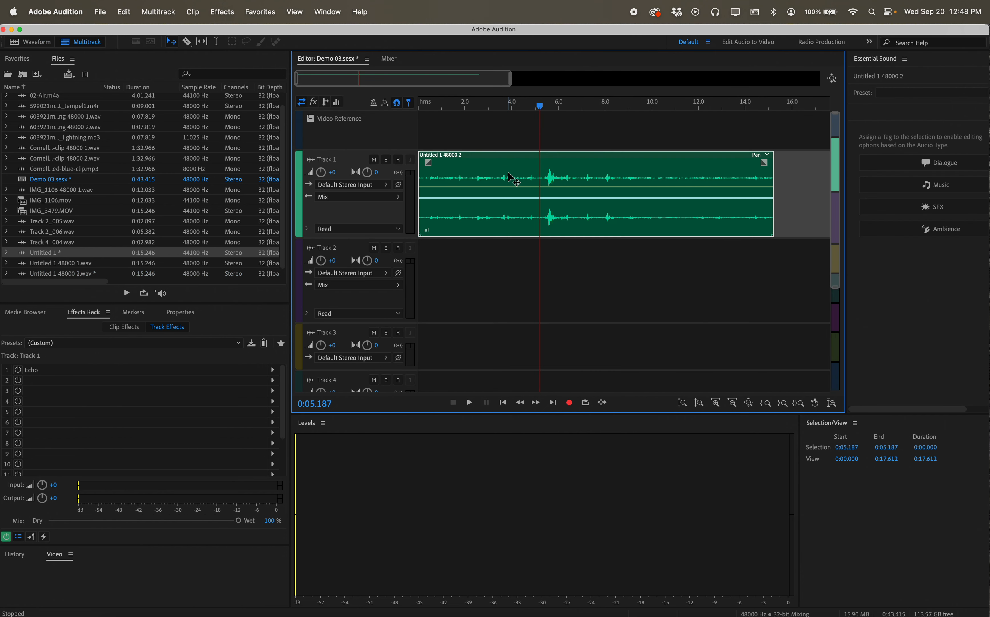
double_click(510, 177)
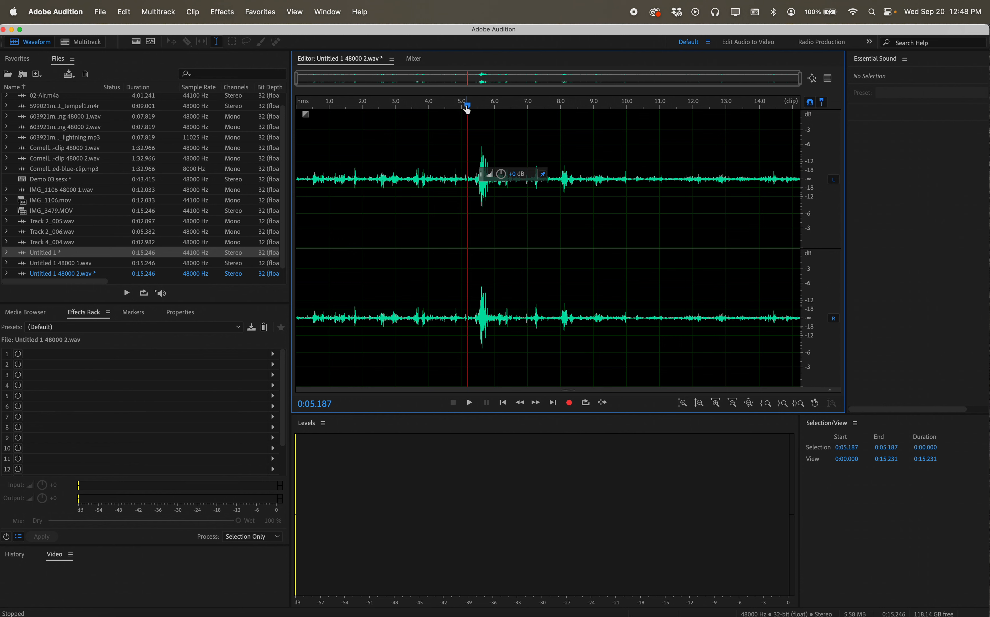
mouse_move(468, 106)
left_mouse_down()
mouse_move(513, 105)
mouse_move(454, 105)
left_mouse_up()
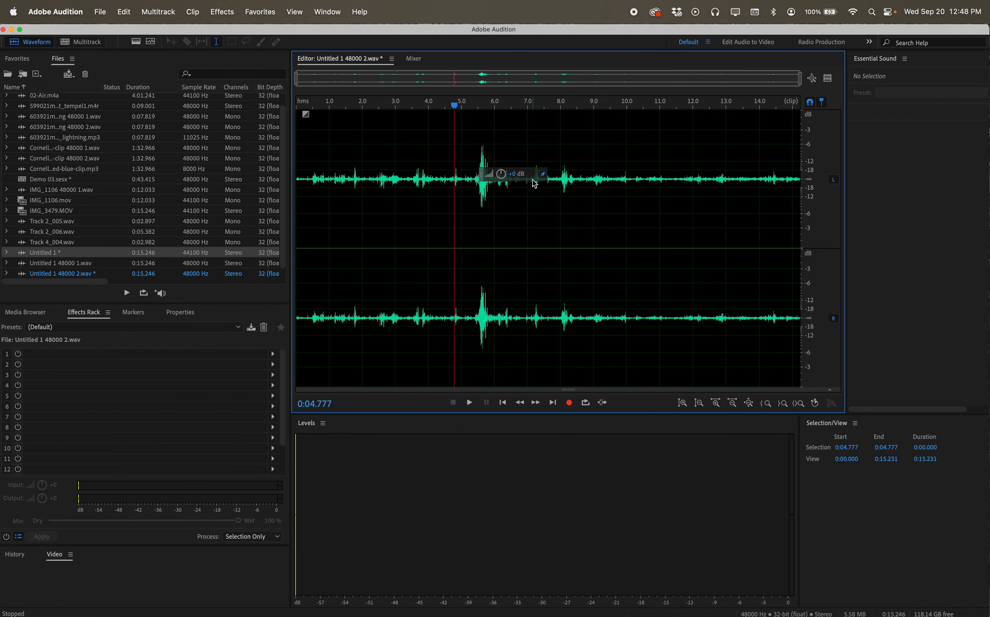
left_click_drag(533, 176, 363, 134)
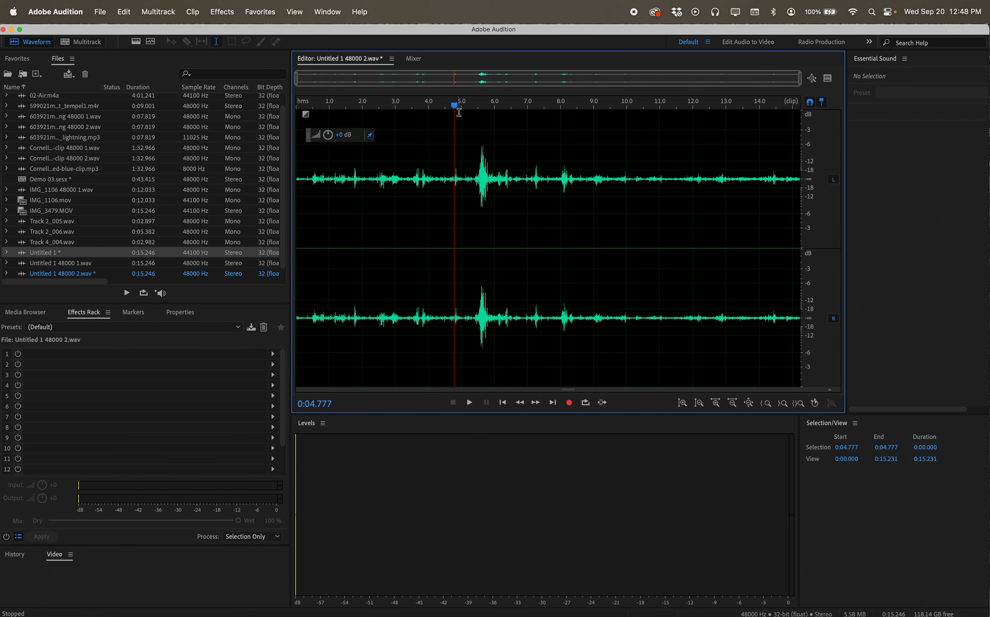
- Lower the gain of the loud peak between 0:05.000 and 0:06.142 and play back that passage
left_click_drag(461, 116, 500, 144)
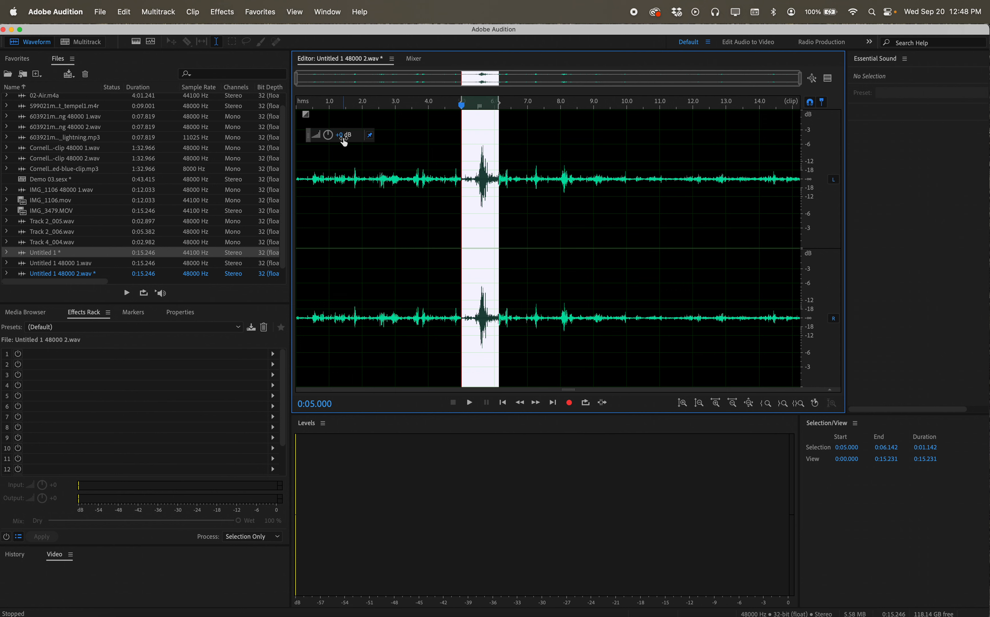
left_click_drag(329, 134, 327, 140)
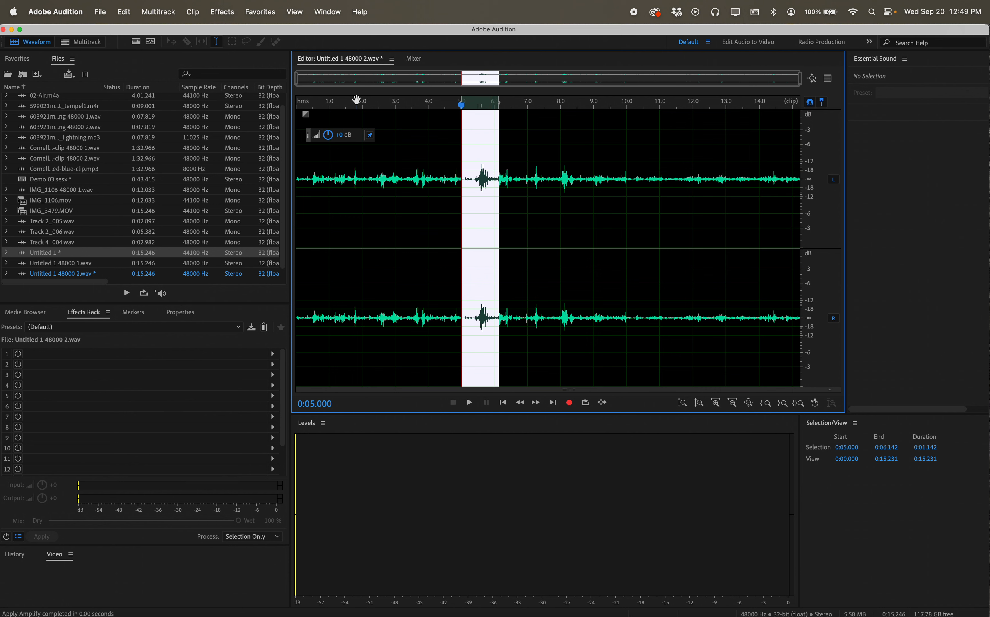
left_click(405, 109)
key("space")
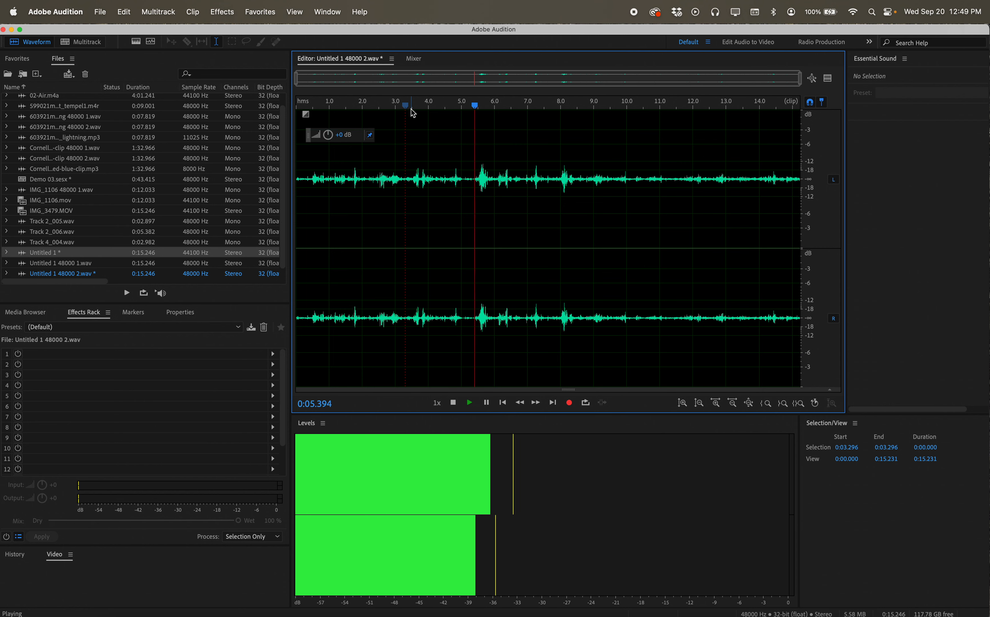
key("space")
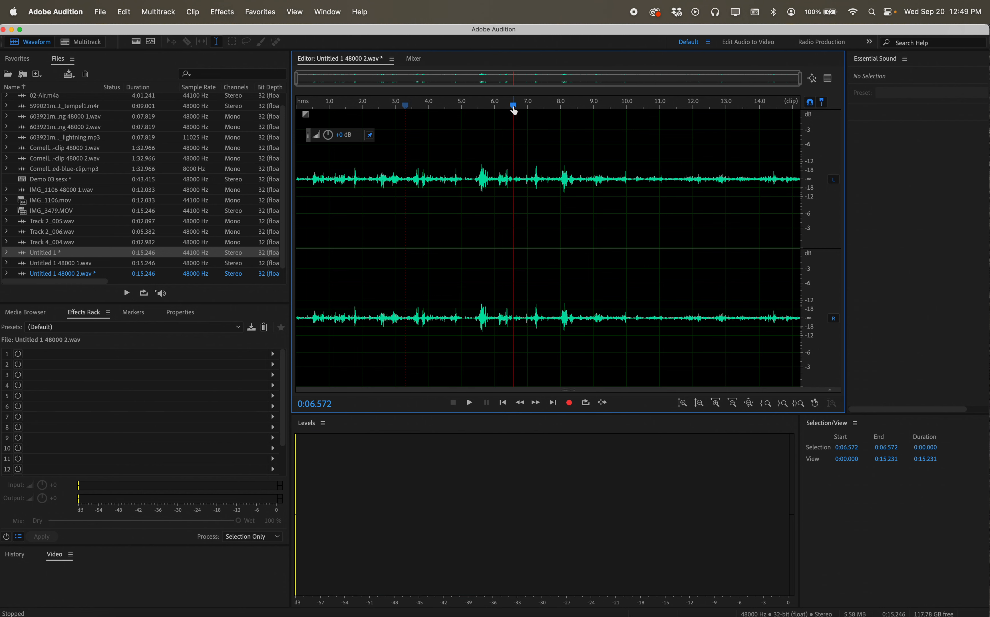
- Lower the gain of the section between 0:08.000 and 0:09.000 and listen to the result
left_click_drag(499, 106, 592, 159)
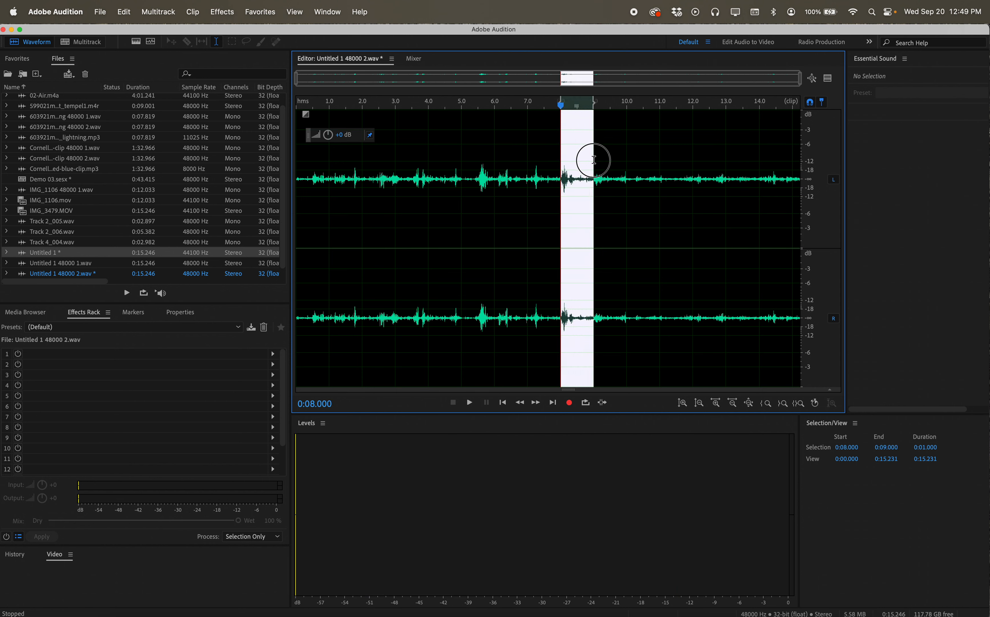
left_click_drag(333, 137, 317, 137)
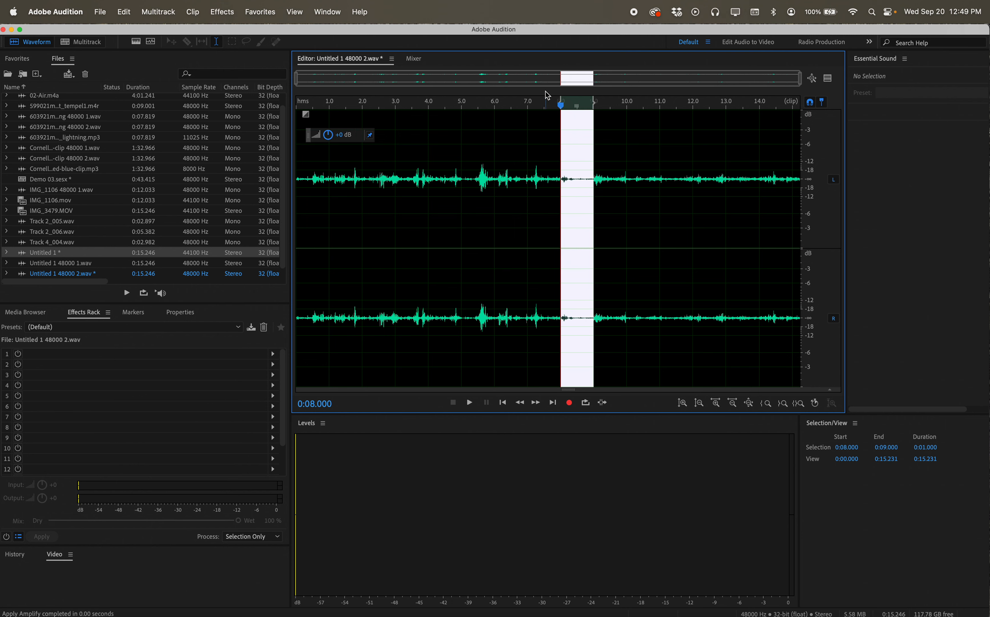
left_click(511, 99)
left_click(441, 103)
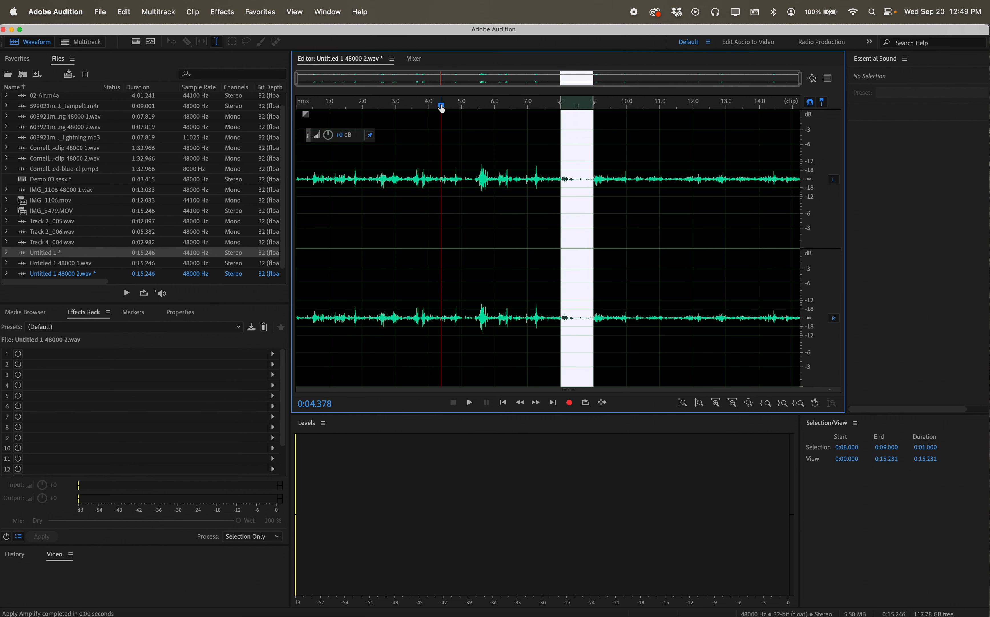
key("space")
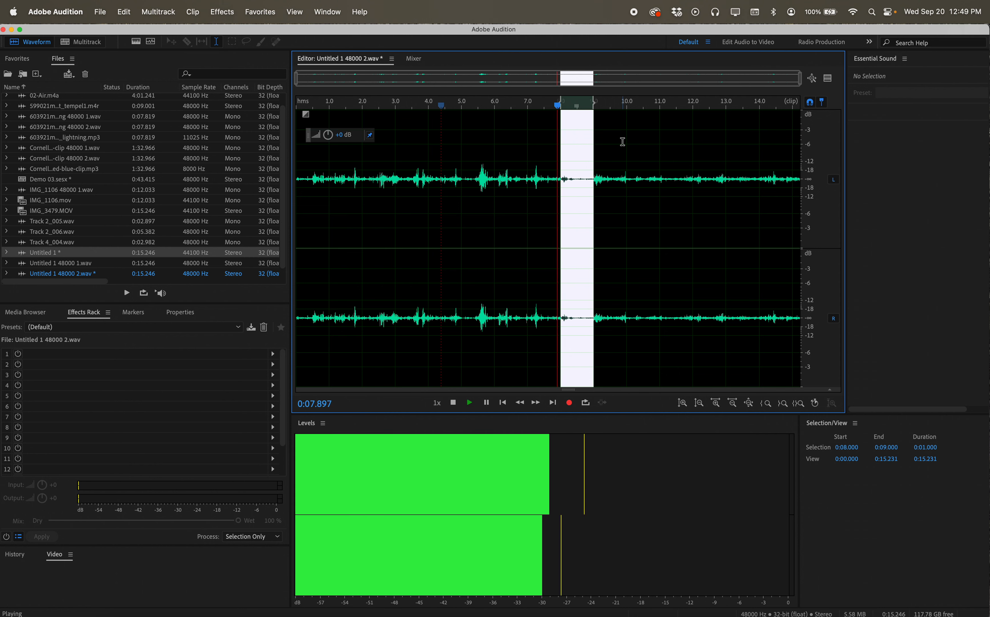
key("space")
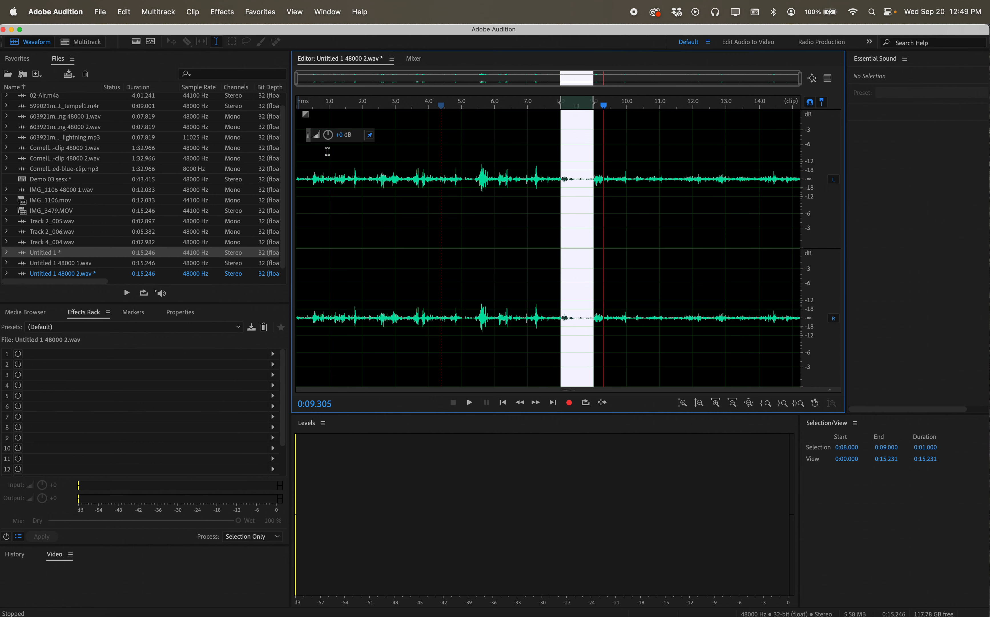
left_click_drag(607, 105, 581, 106)
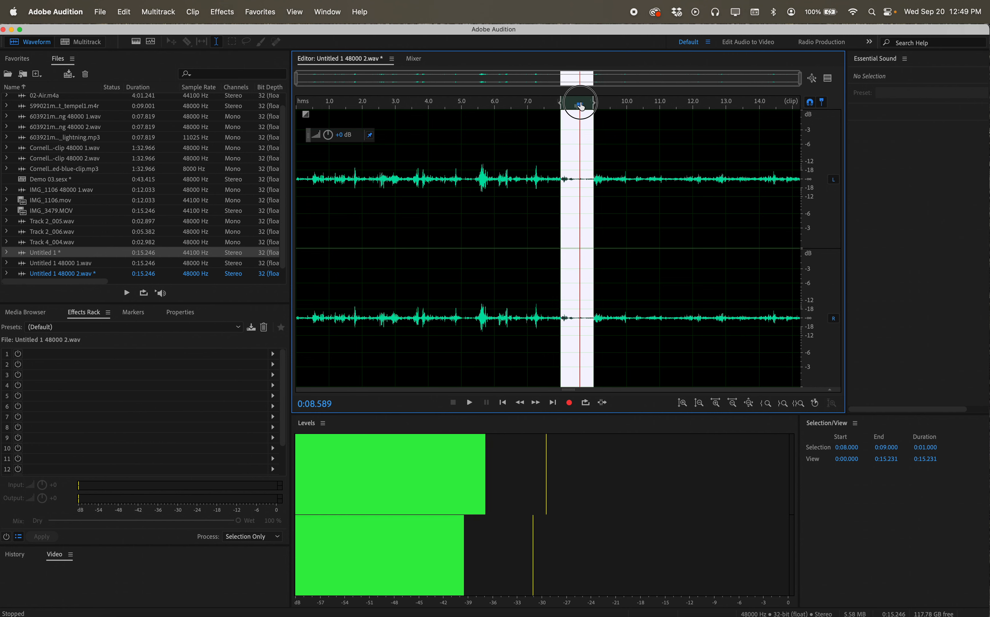
- Return to the Demo 03 multitrack session, view its mixer, and set the timeline playhead to about 1.4 seconds
left_click(79, 44)
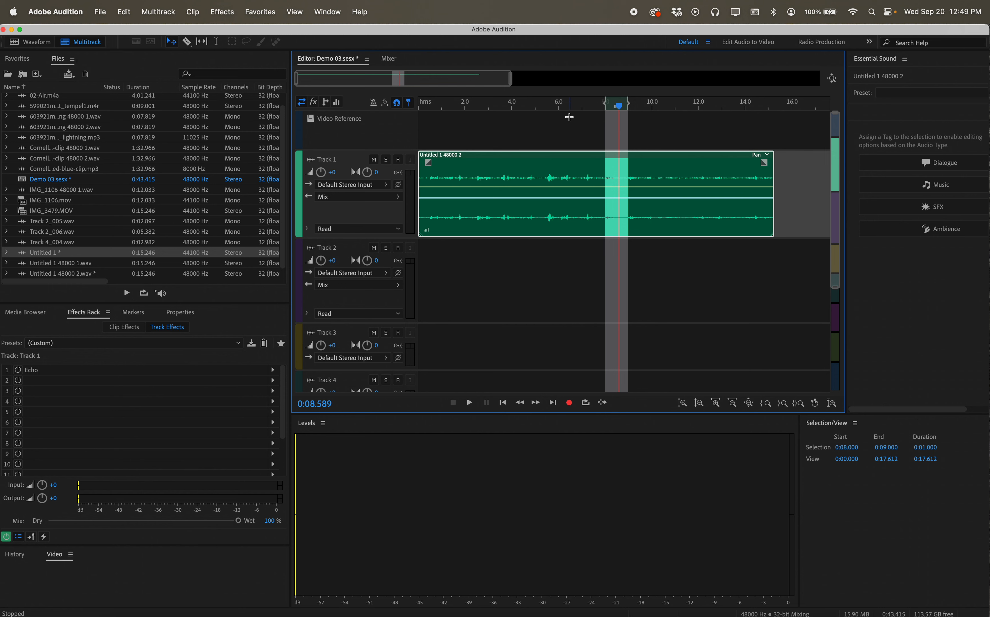
mouse_move(619, 105)
left_mouse_down()
mouse_move(473, 103)
mouse_move(572, 104)
mouse_move(560, 112)
left_mouse_up()
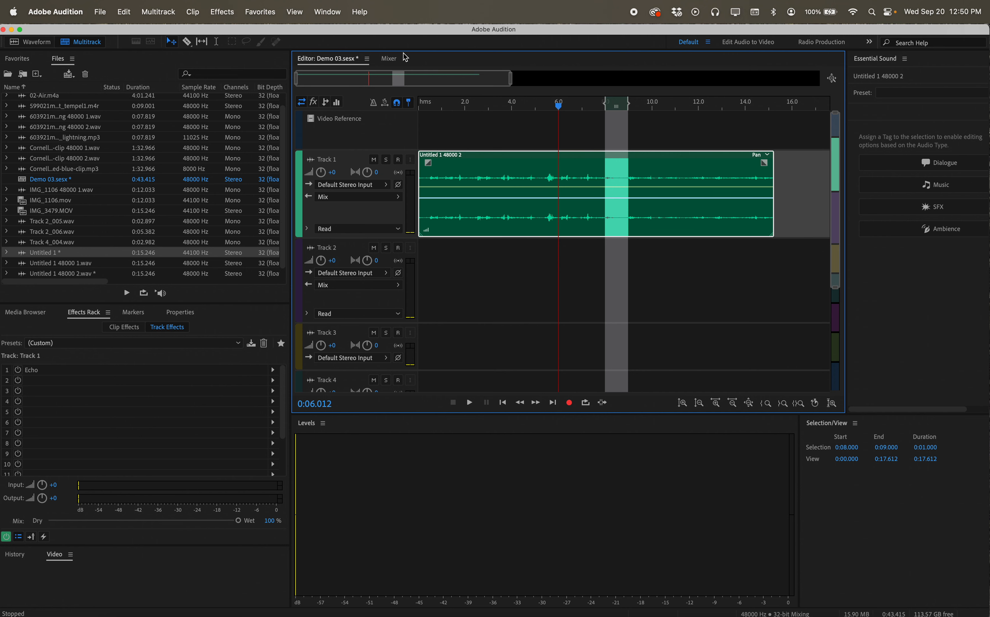
left_click(389, 59)
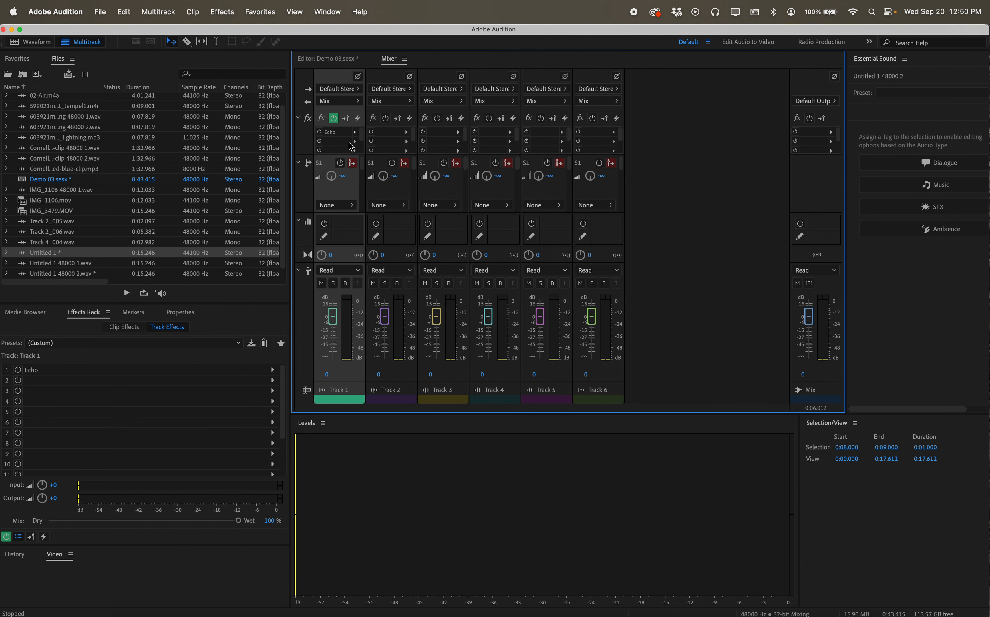
left_click(328, 61)
left_click_drag(559, 105, 451, 105)
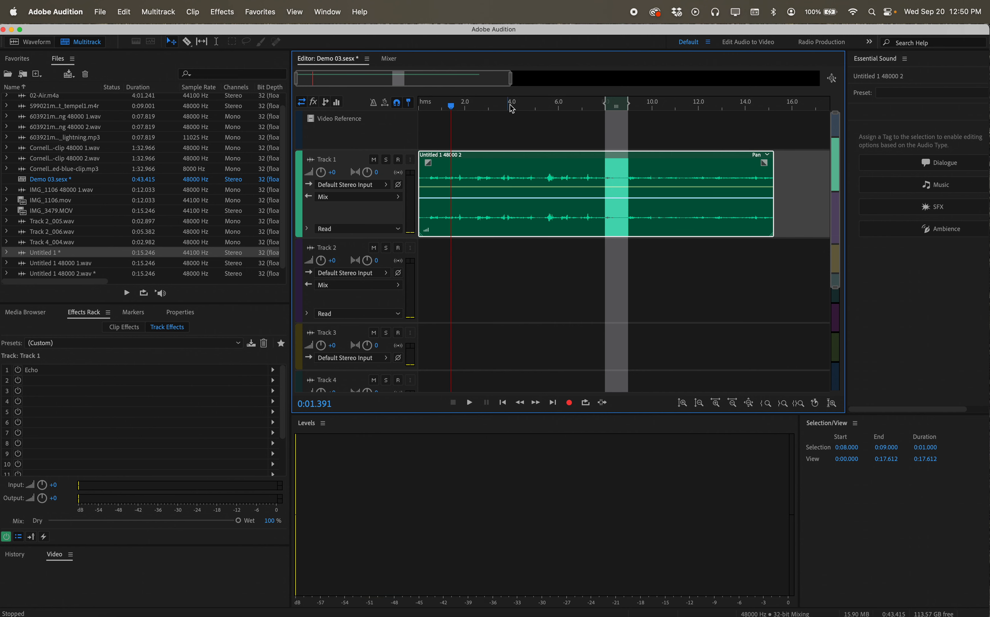
- Add the Cornell clip 48000 2.wav file to the beginning of Track 2
left_click(526, 120)
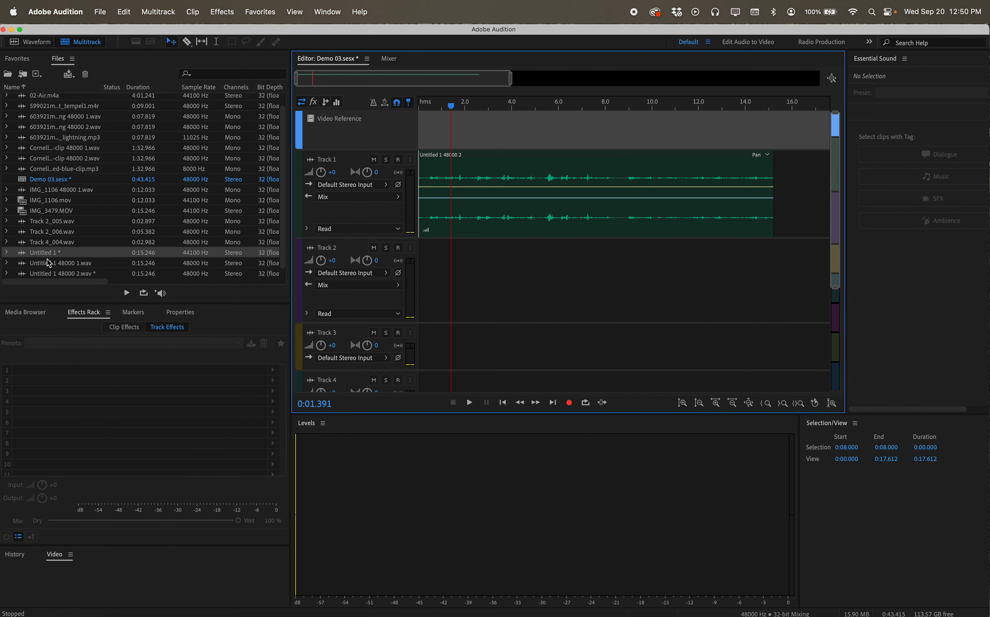
scroll(48, 262, "down", 1)
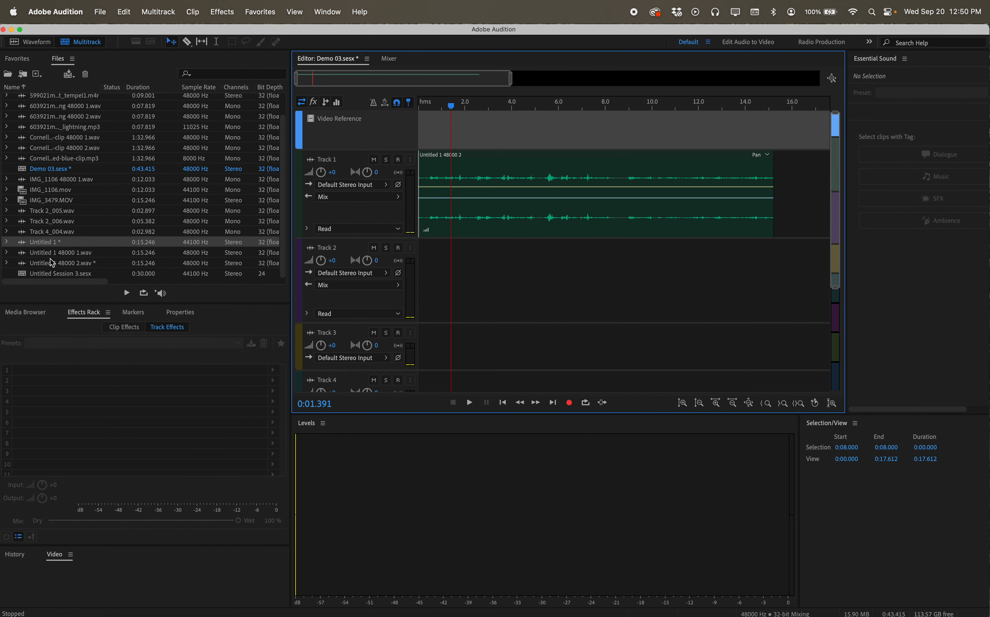
scroll(54, 258, "up", 2)
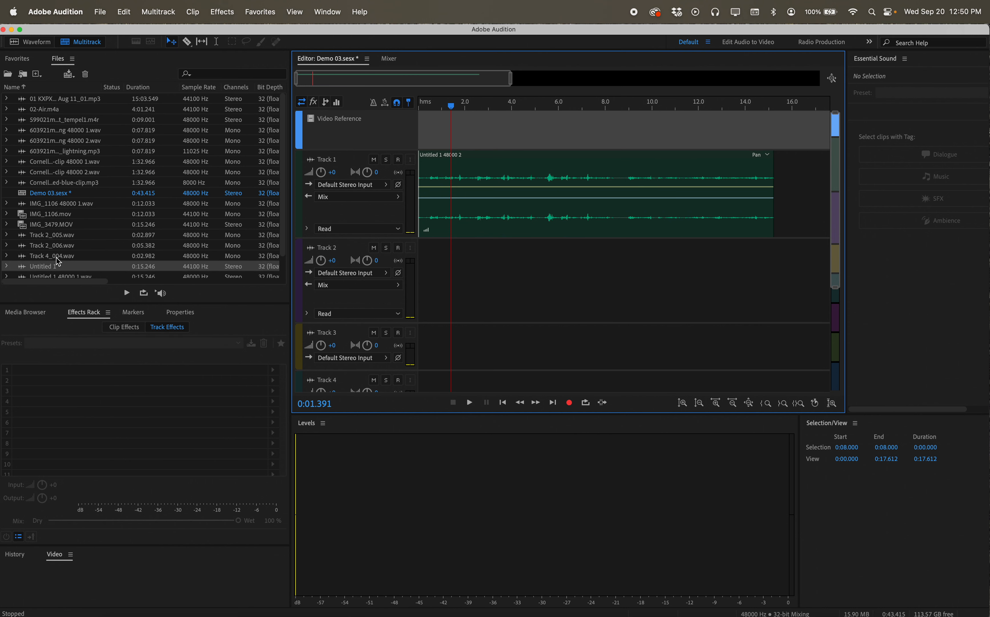
left_click(85, 175)
left_click_drag(64, 172, 418, 279)
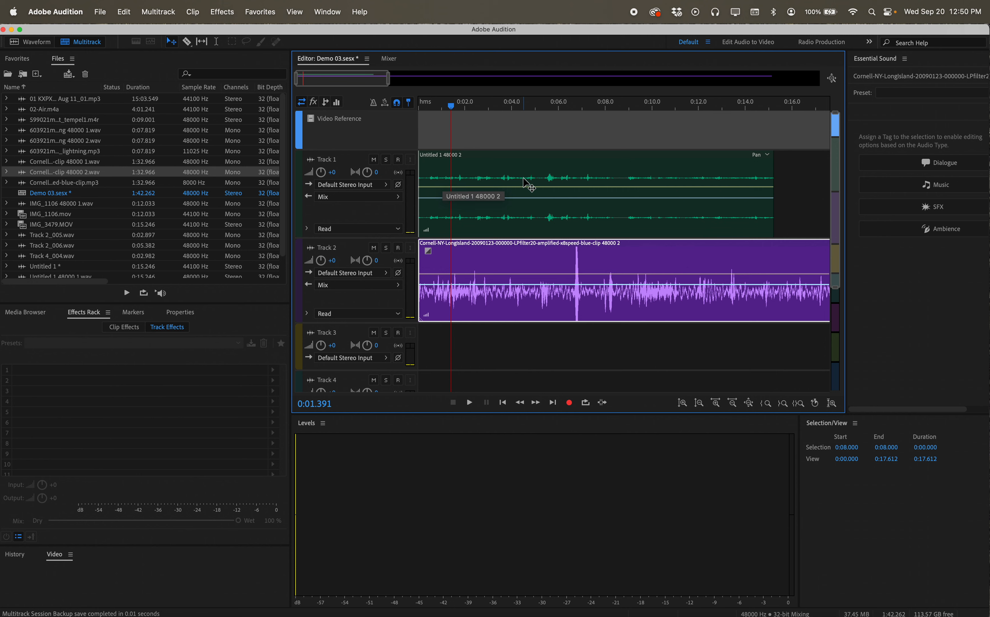
- Play Track 1 and Track 2 together from about 1.4 seconds and stop at about 16.9 seconds
key("space")
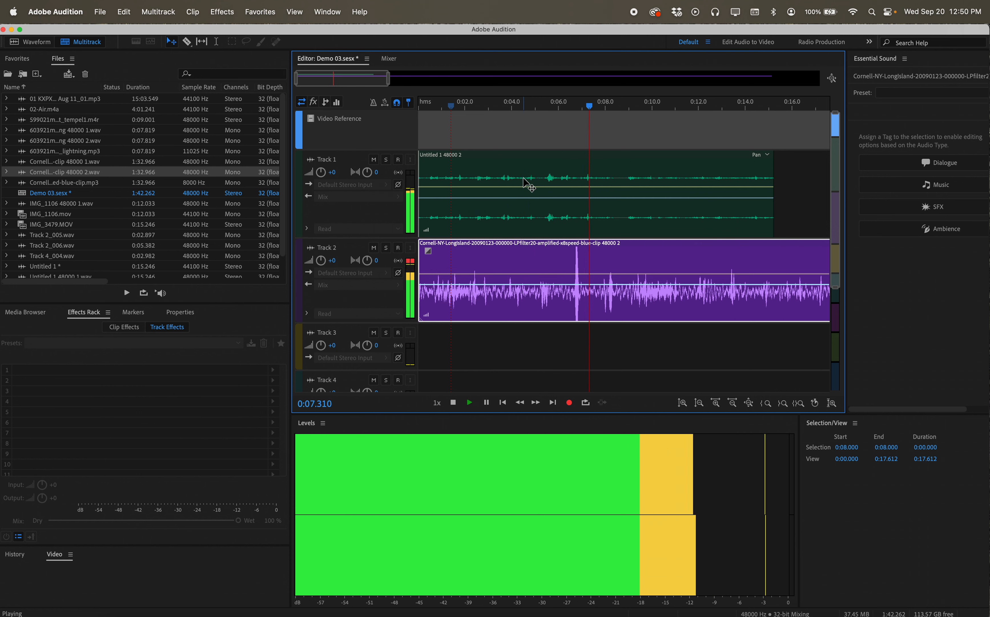
key("space")
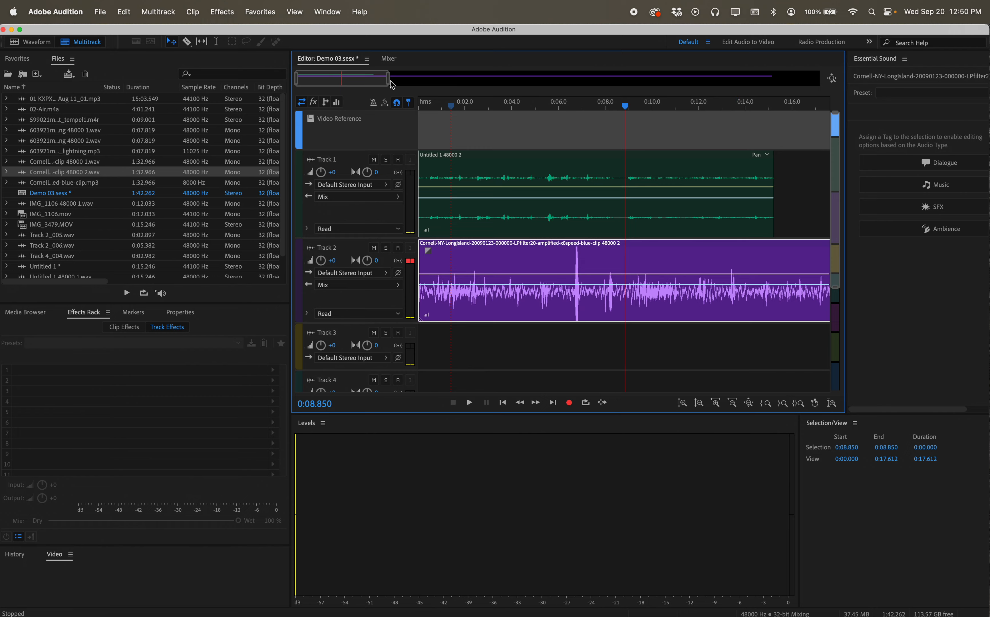
left_click_drag(388, 80, 778, 104)
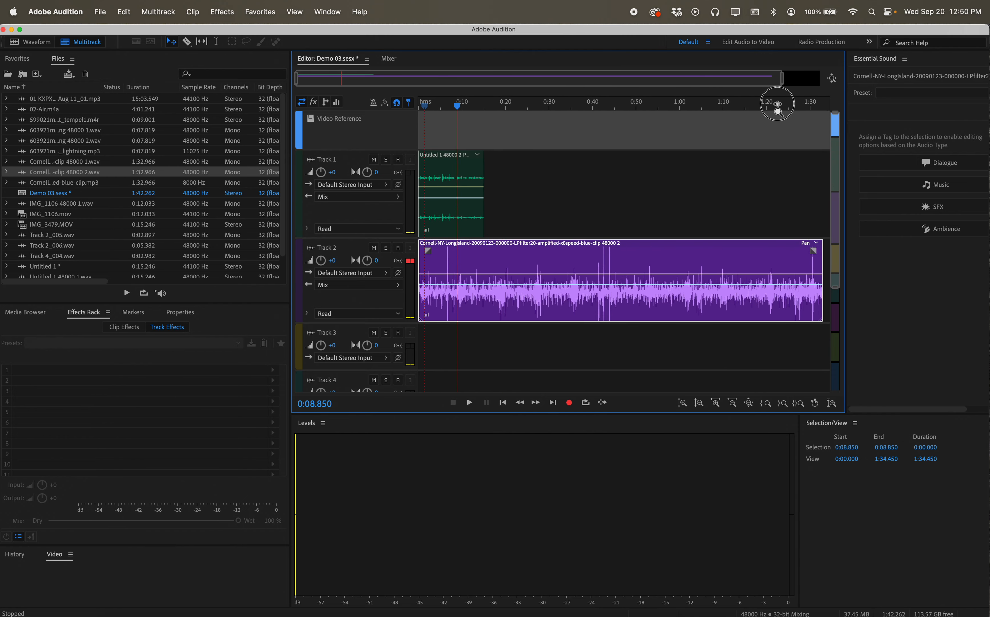
key("space")
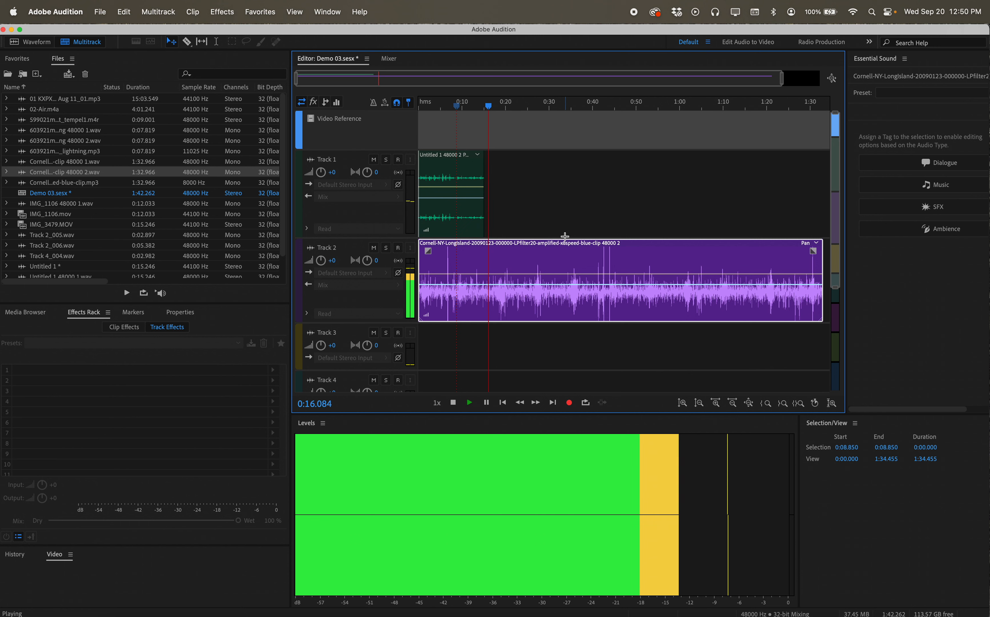
key("space")
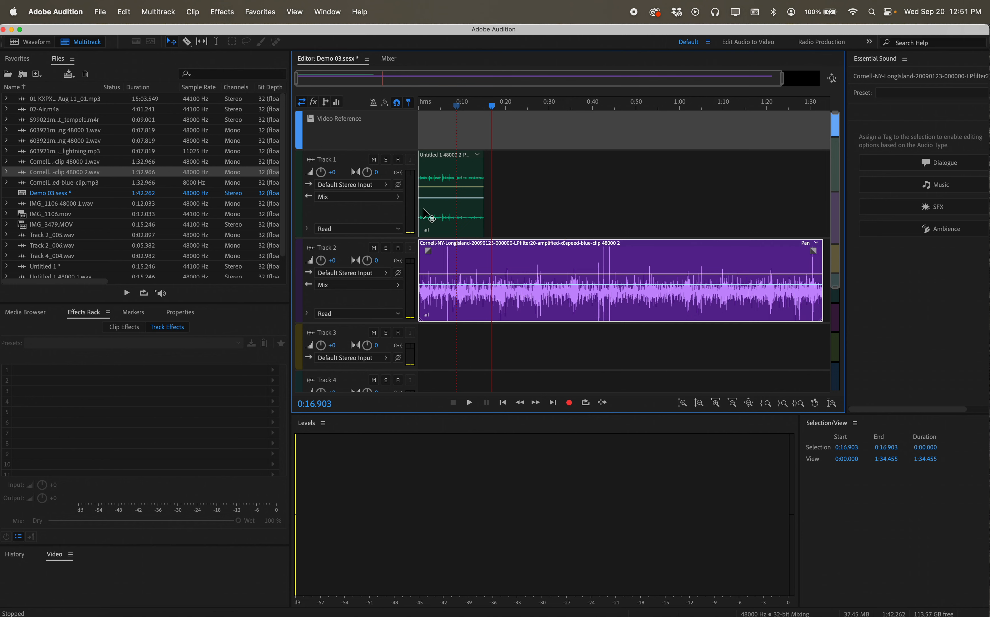
- Copy the Track 1 clip and paste it onto Track 3 at 0:16.903
left_click(449, 184)
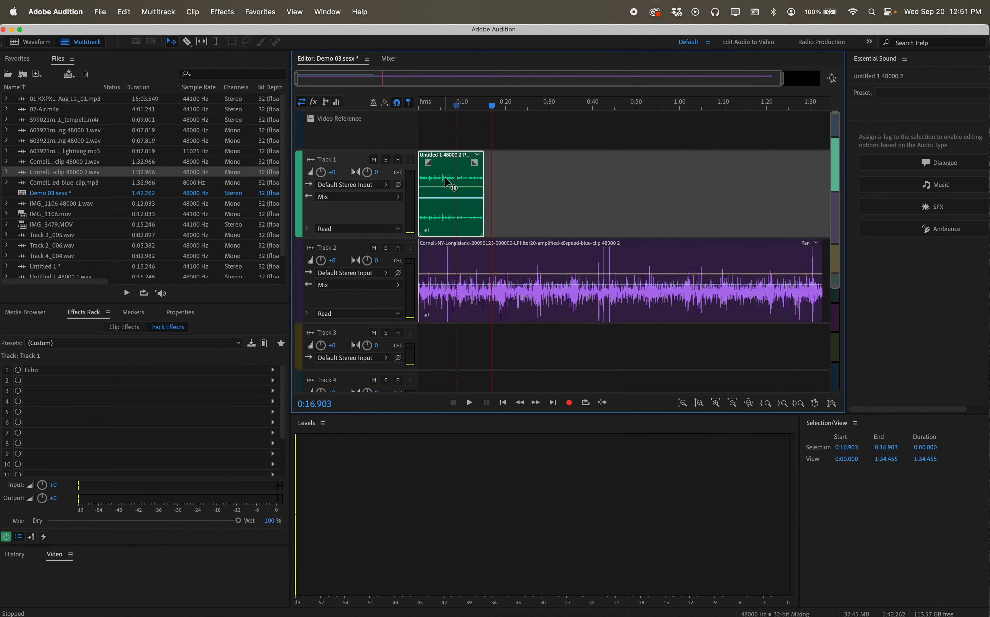
left_click(454, 345)
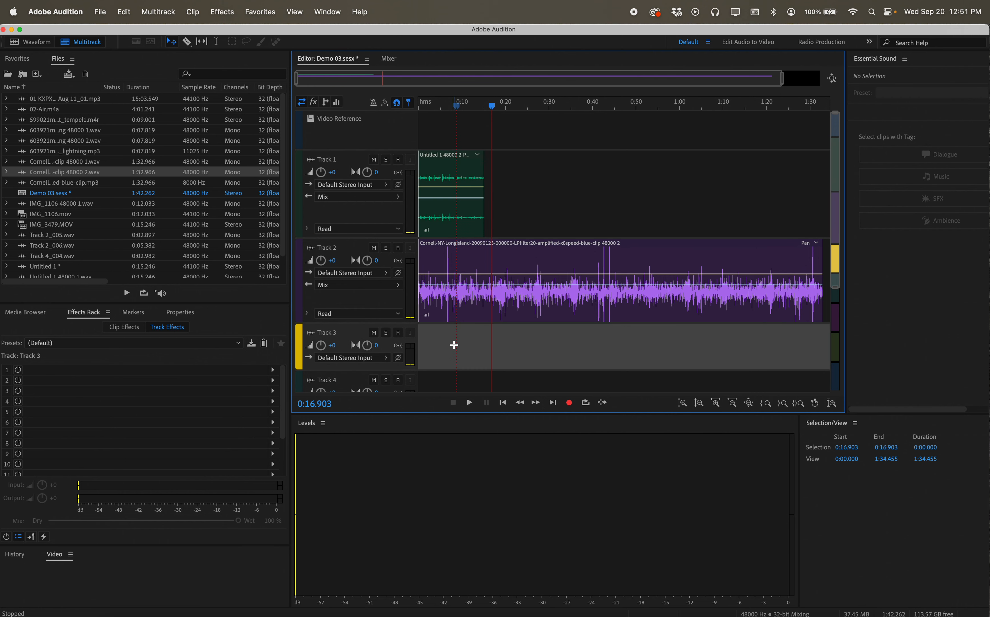
key("super+v")
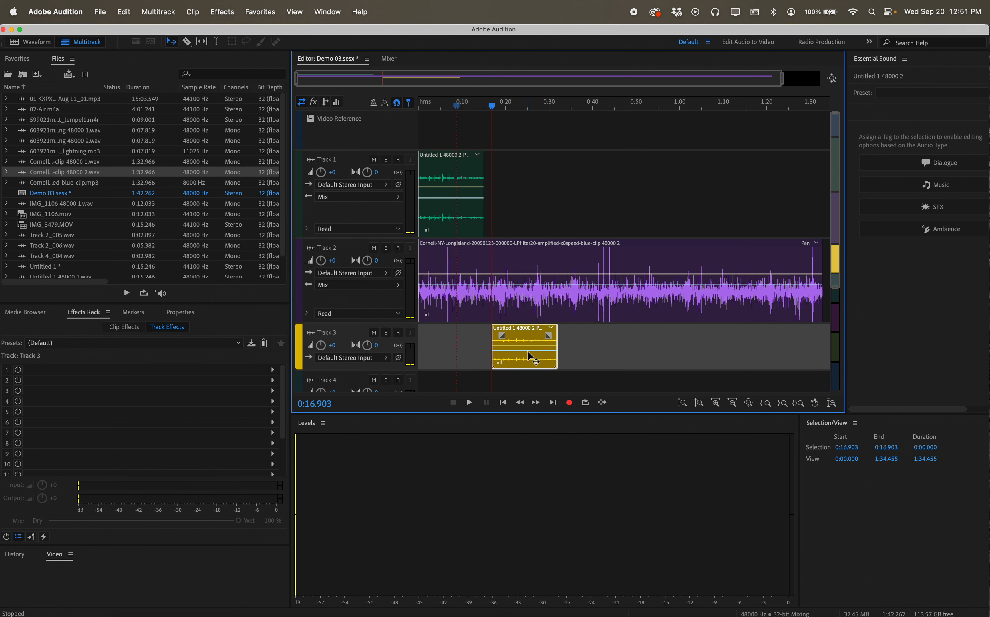
- Move the copied Track 3 clip to Track 1 directly after the original clip and play across the join from about 12.5 seconds
left_click_drag(530, 351, 524, 176)
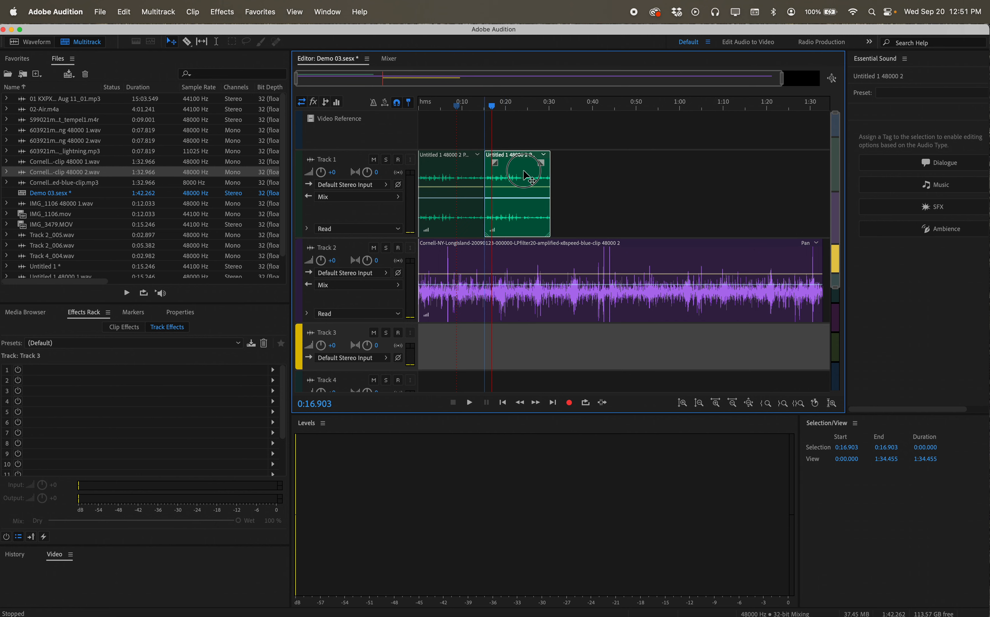
left_click_drag(490, 102, 473, 106)
key("space")
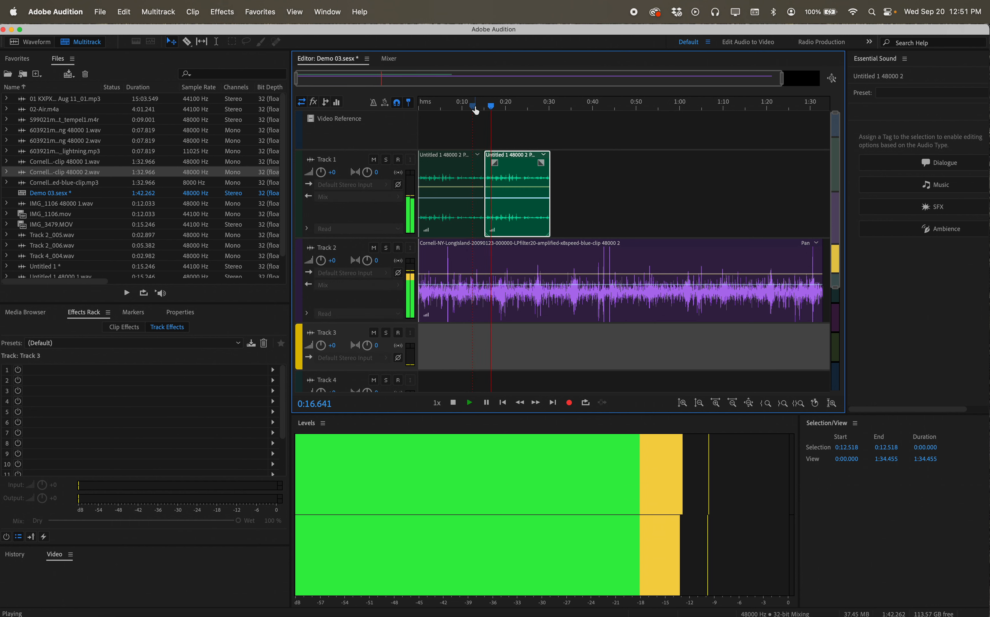
key("space")
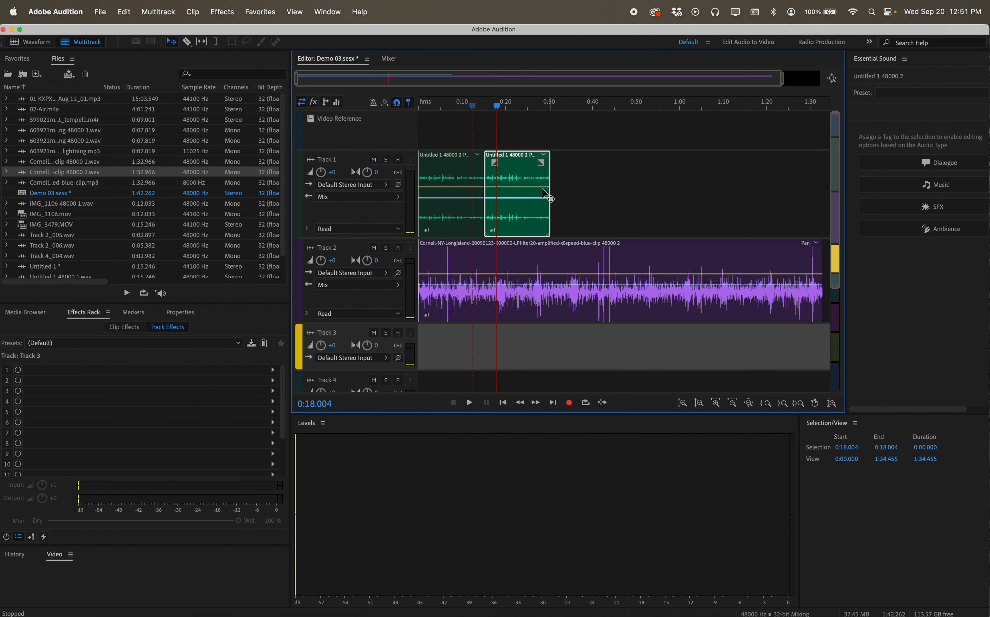
- Delete the second clip on Track 1, keeping only the original at the start of the track
left_click(449, 204)
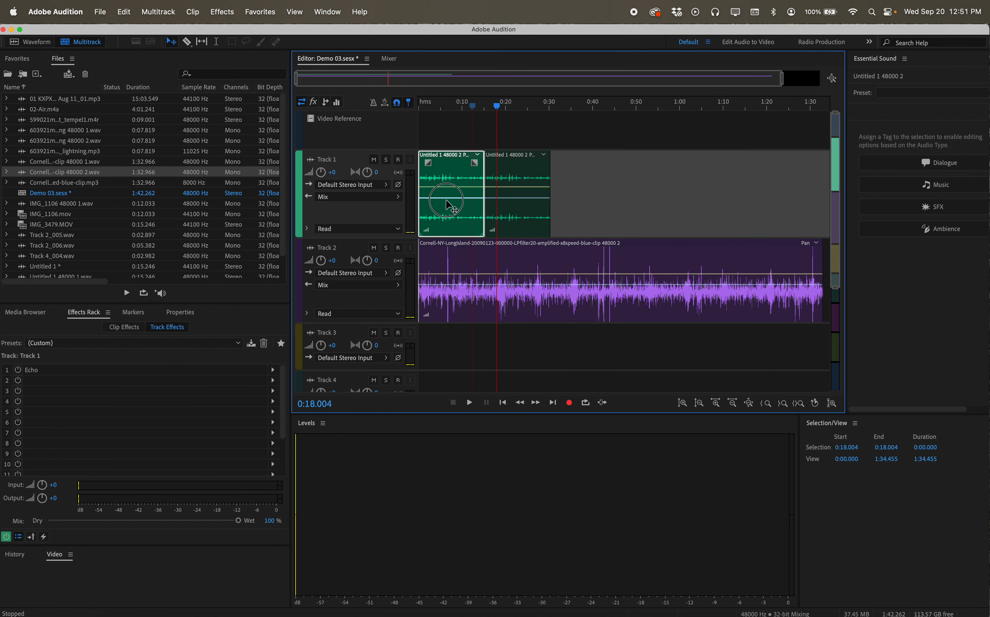
left_click(545, 208)
key("Delete")
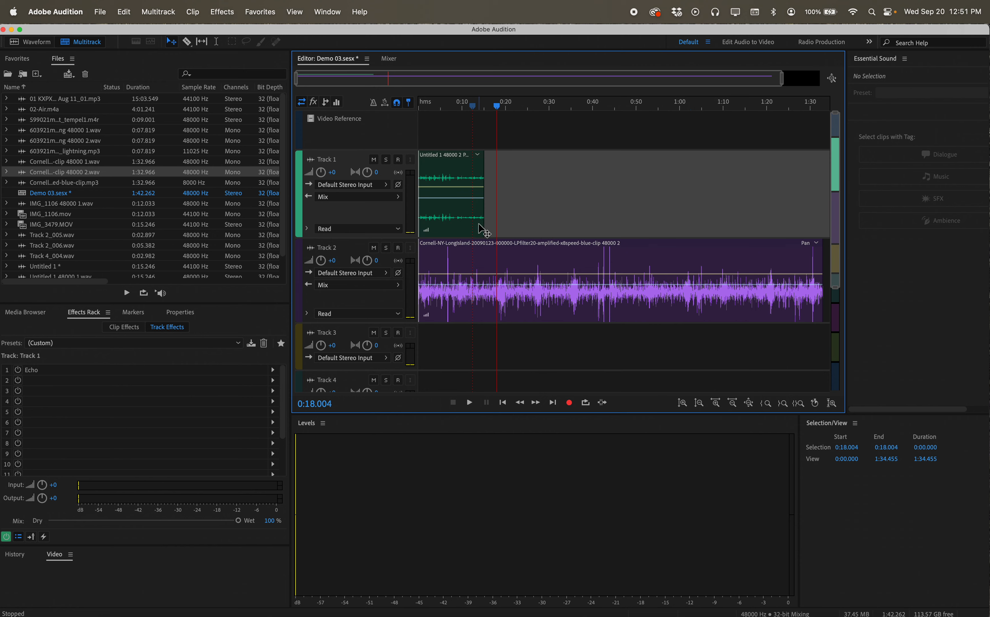
- Enable looping for the Untitled 1 48000 2 clip on Track 1
left_click_drag(781, 79, 501, 78)
left_click(502, 217)
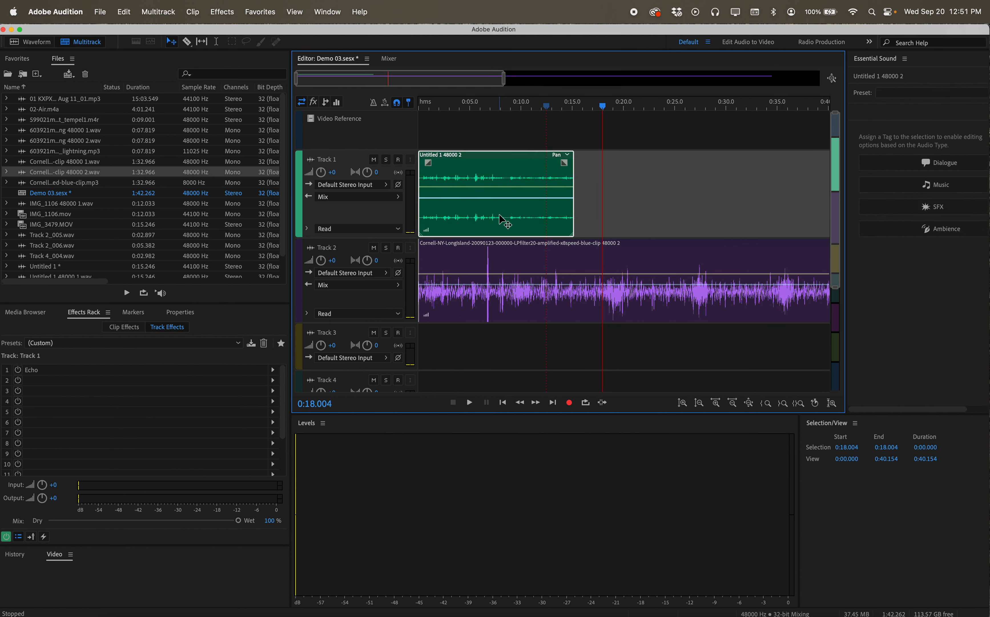
right_click(502, 218)
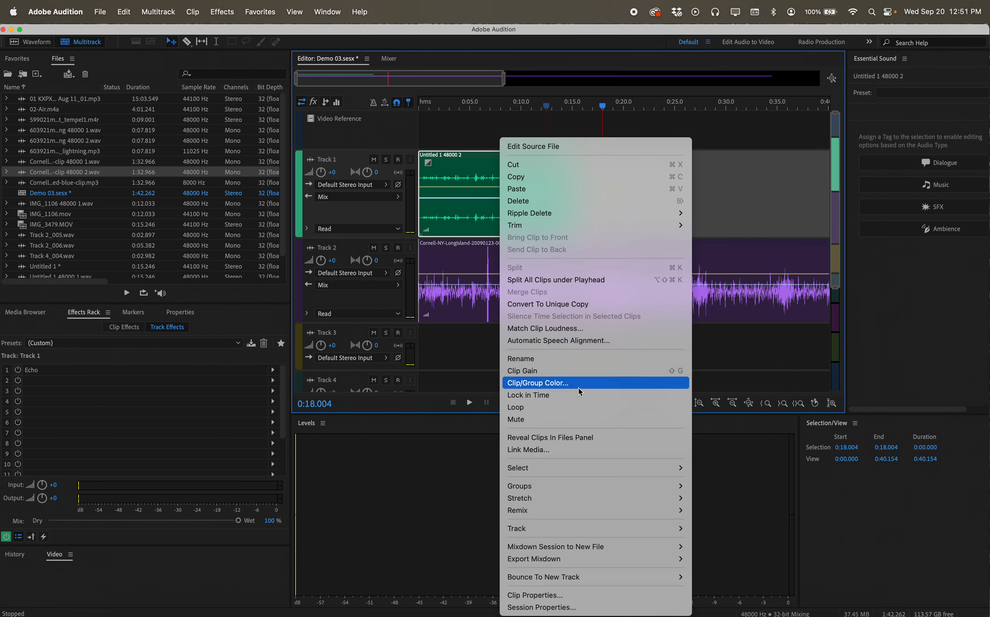
left_click(525, 410)
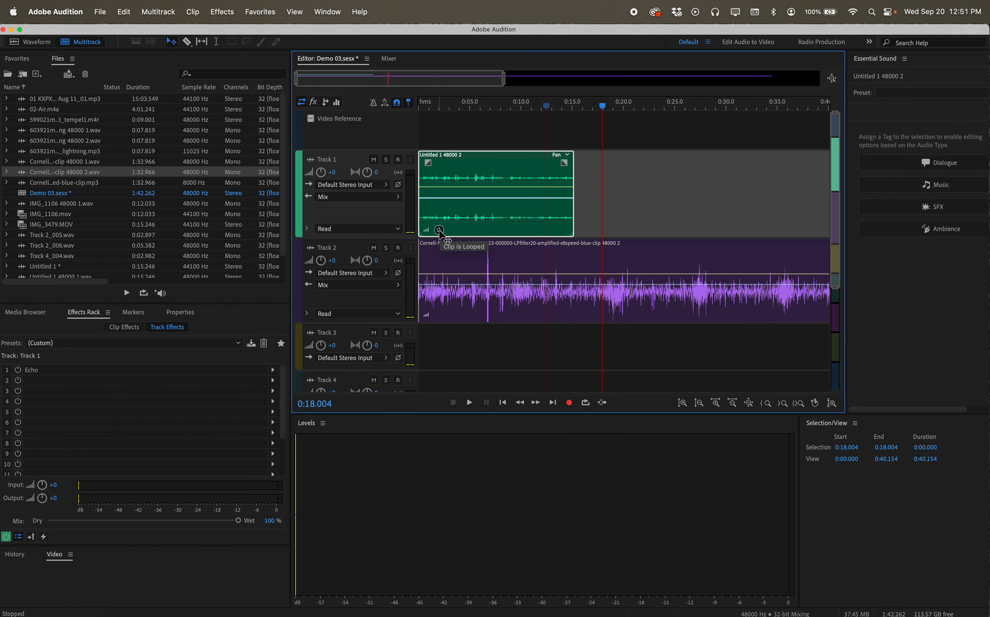
- Play the session from about 12 seconds past the end of the Track 1 clip and stop at about 16.5 seconds
key("space")
left_click(542, 106)
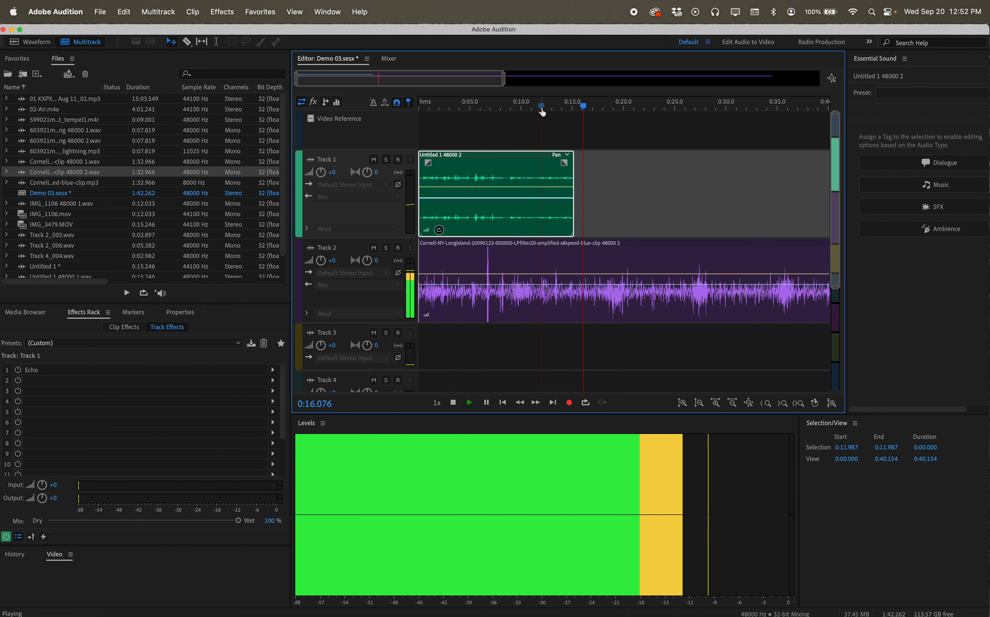
key("space")
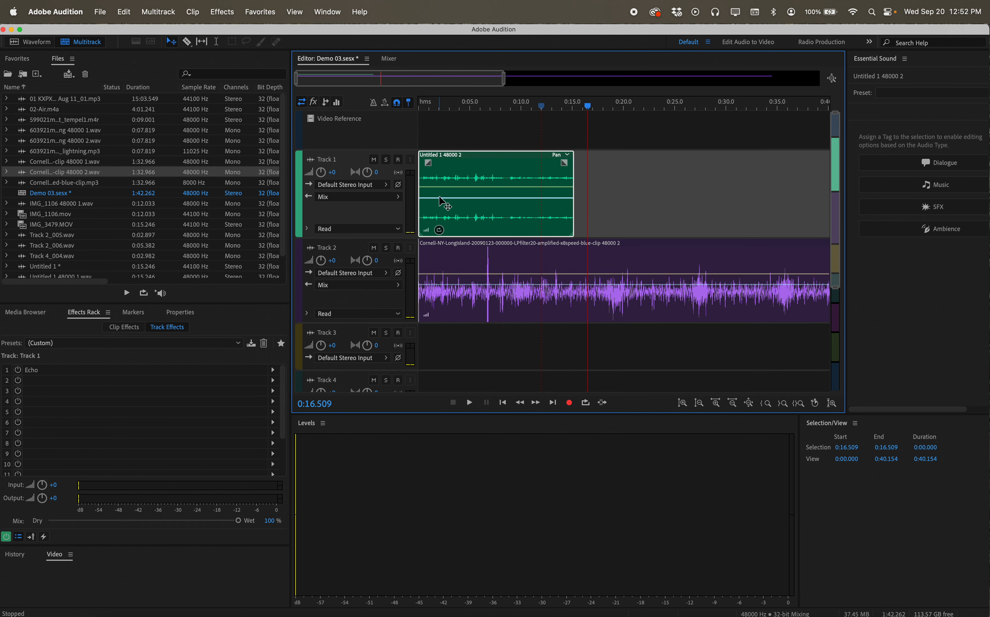
- Extend the looped Track 1 clip to about 39 seconds and play across its first loop point from about 13.6 to 25.3 seconds
left_click_drag(574, 201, 820, 201)
left_click(557, 106)
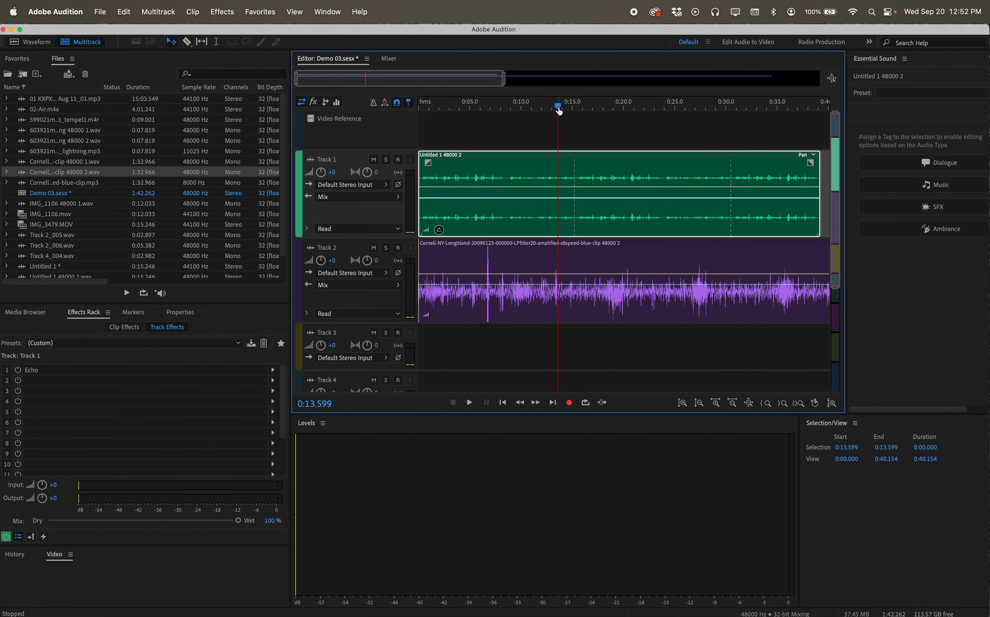
key("space")
scroll(569, 126, "right", 10)
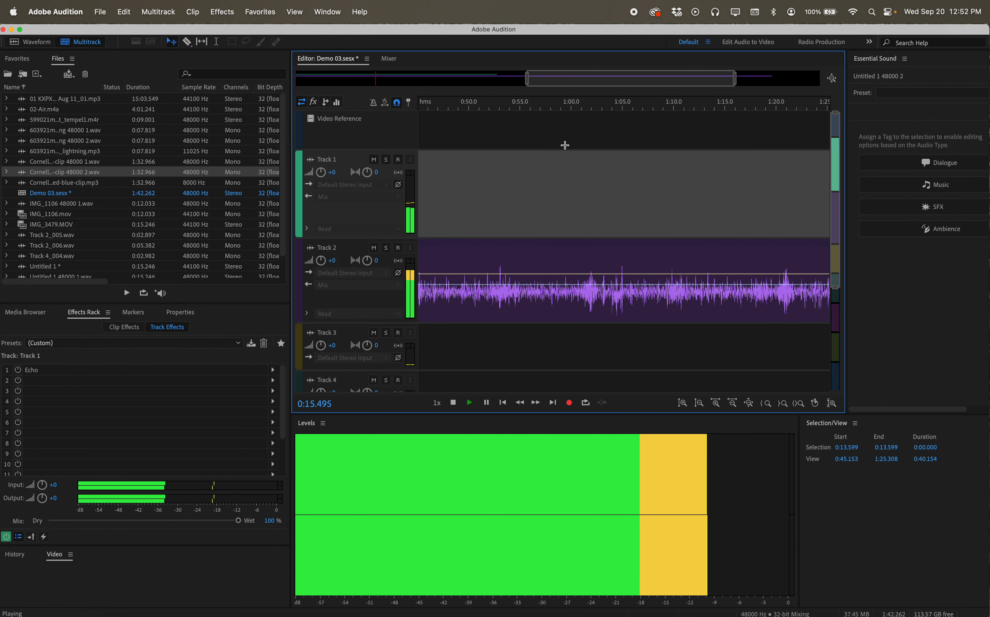
scroll(567, 134, "left", 10)
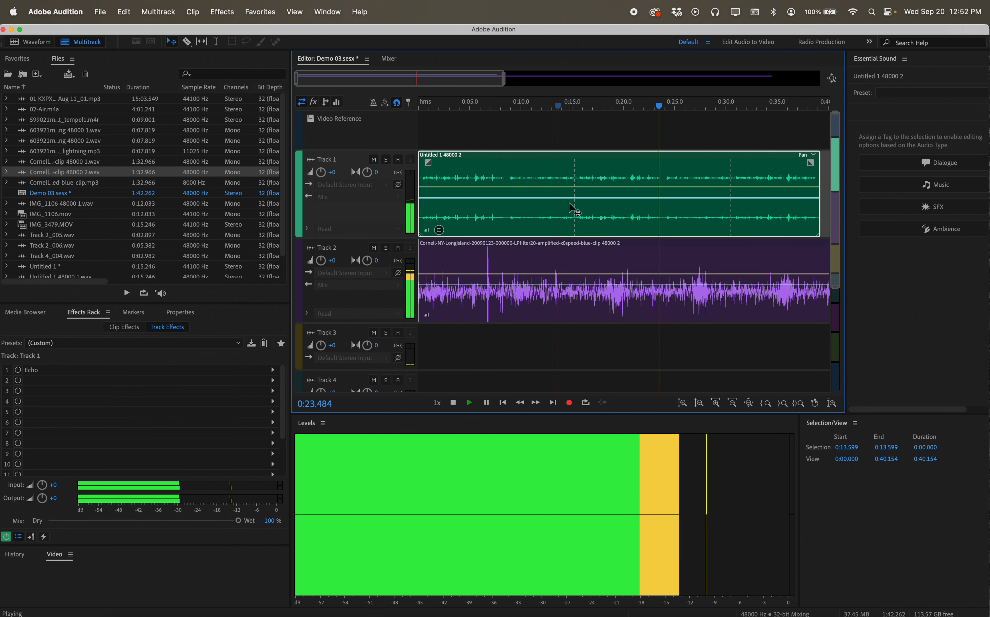
key("space")
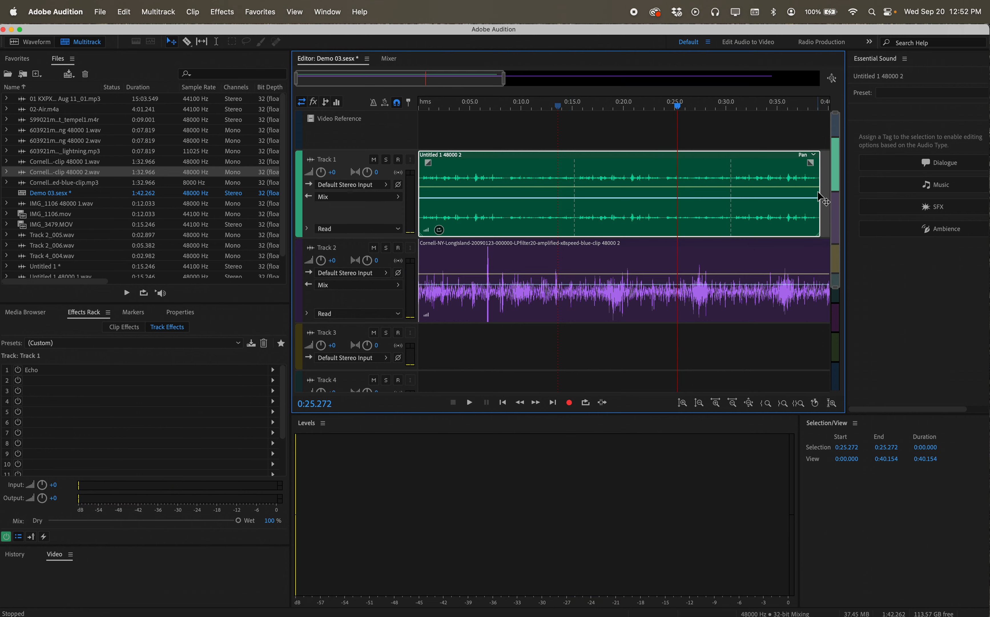
- Trim the looped Track 1 clip at both ends, restore its start to 0:00, and extend its end to about 37 seconds
left_click_drag(818, 187, 711, 180)
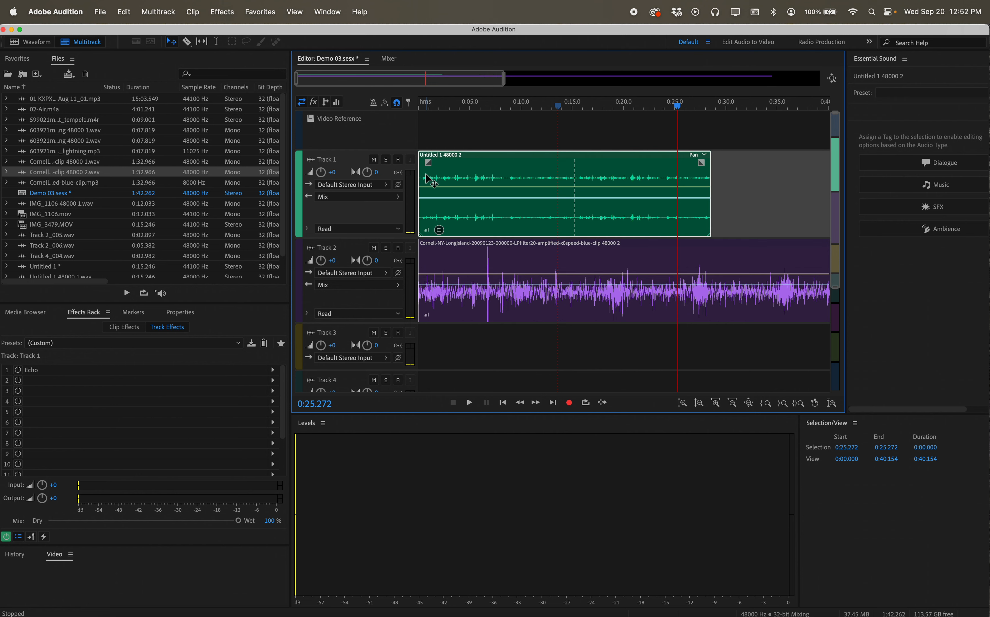
left_click_drag(418, 179, 495, 175)
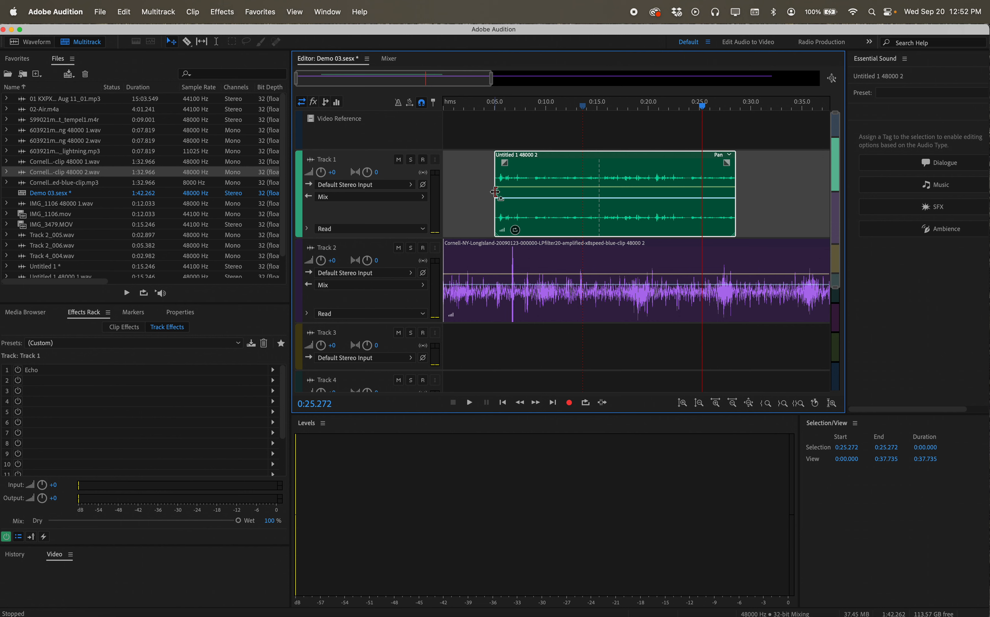
left_click_drag(495, 192, 444, 187)
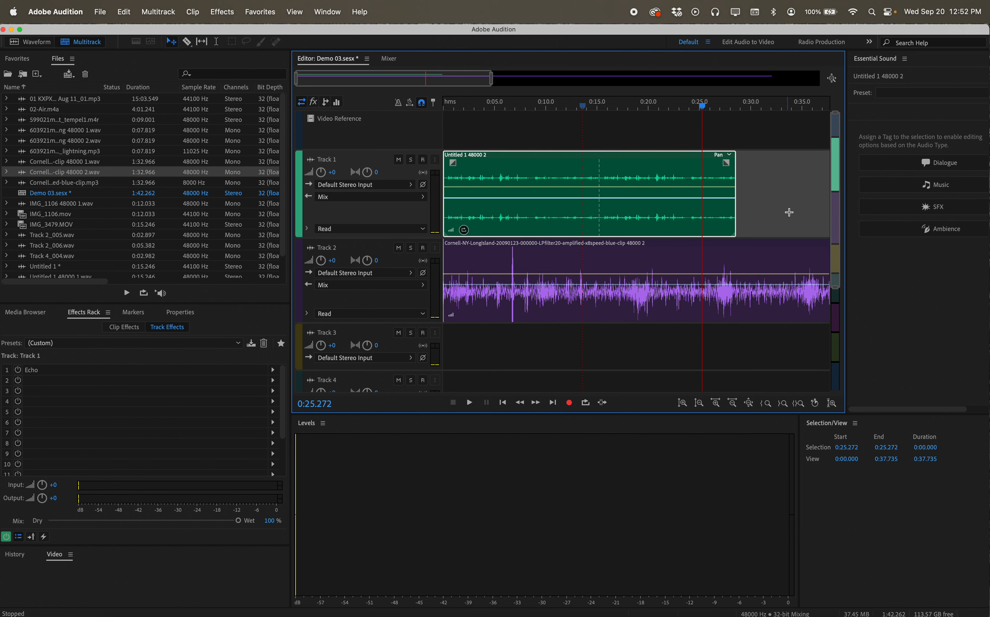
left_click_drag(737, 202, 821, 200)
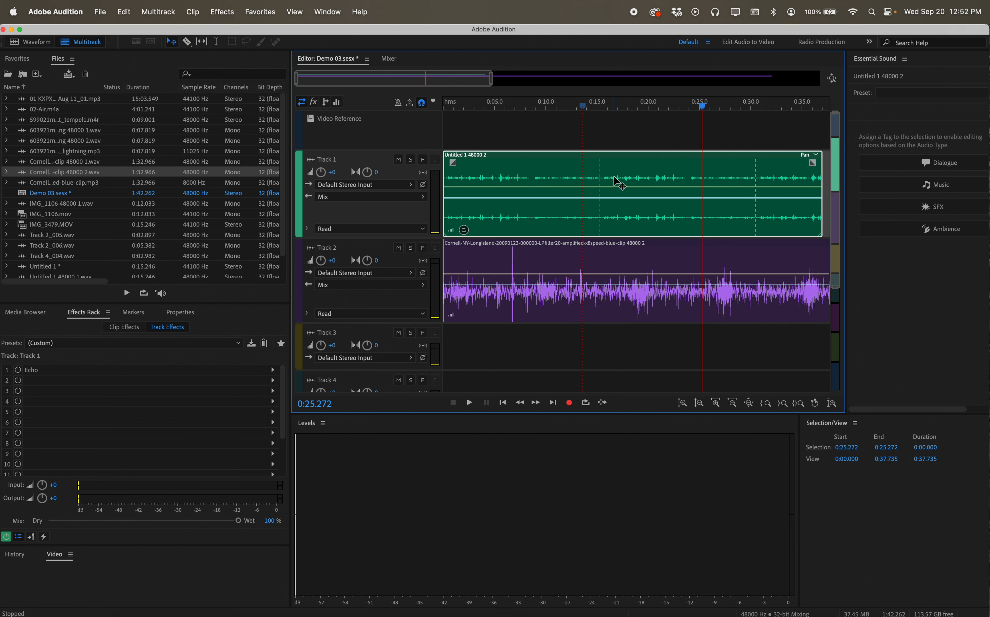
- Open the Track 2 Cornell clip in the Waveform editor and slightly lower the volume of the whole clip
left_click(564, 281)
left_click(562, 198)
double_click(564, 259)
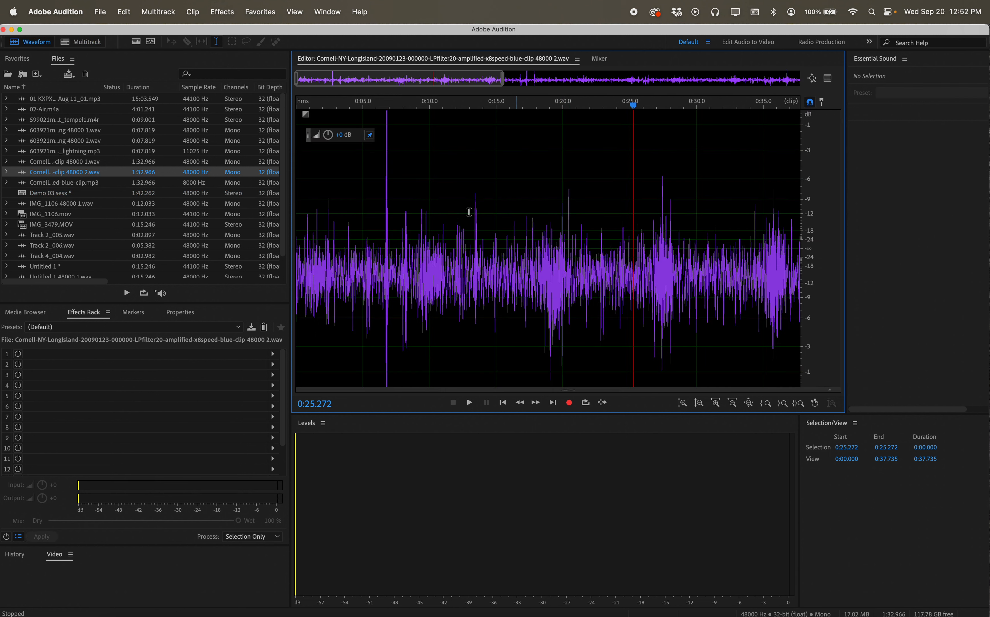
left_click_drag(321, 136, 310, 140)
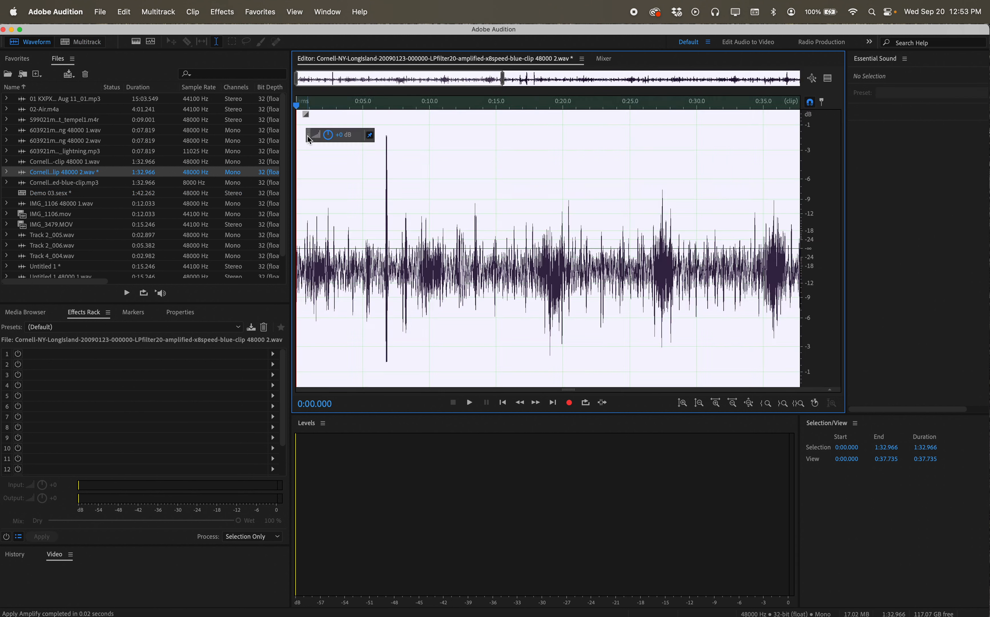
- Return to the Demo 03 multitrack session and play both tracks from the beginning to about 1.9 seconds
left_click(81, 42)
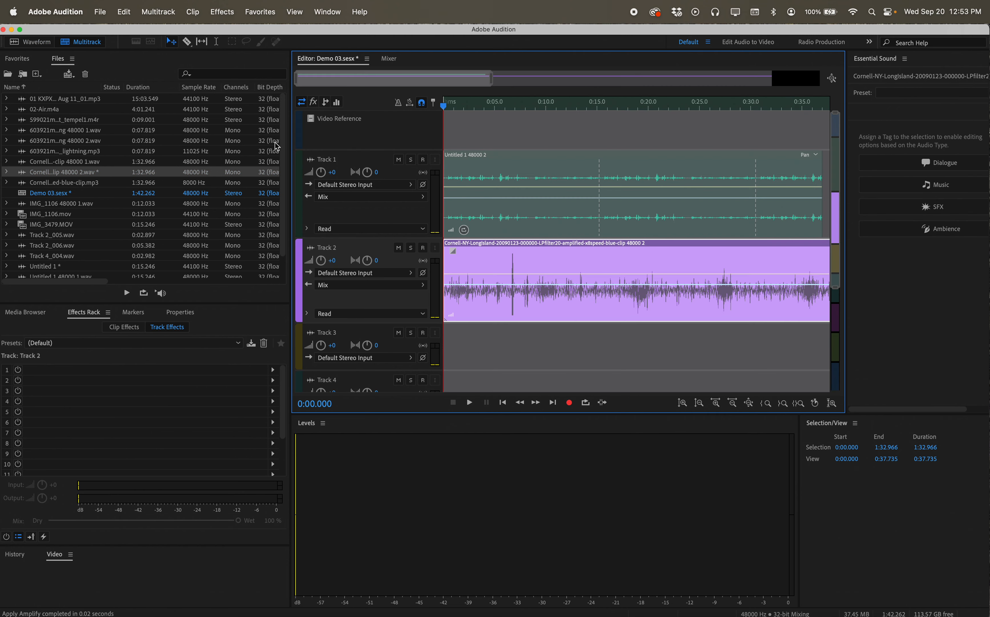
left_click(510, 180)
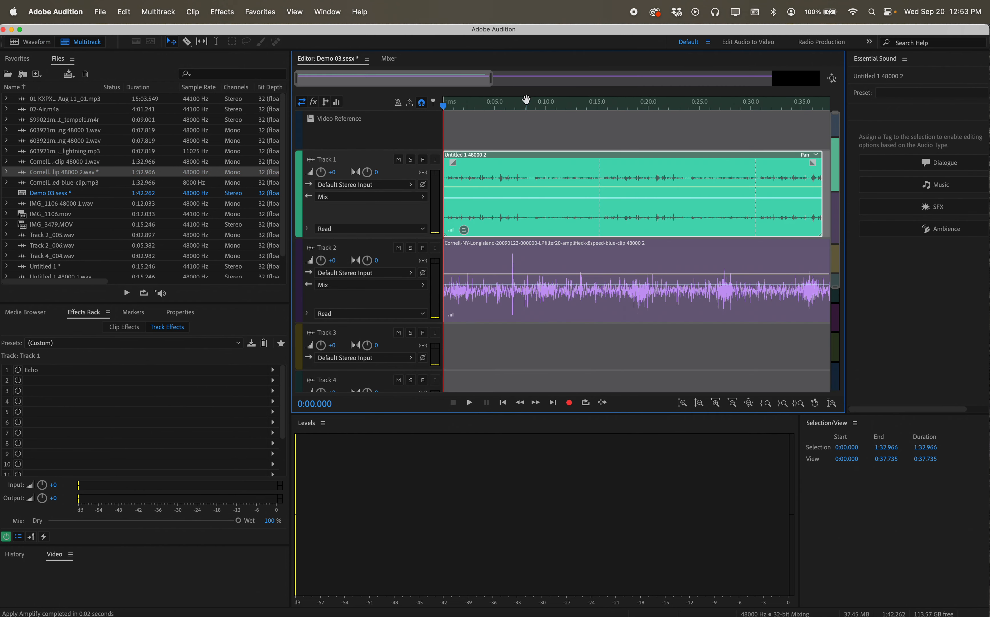
left_click(512, 125)
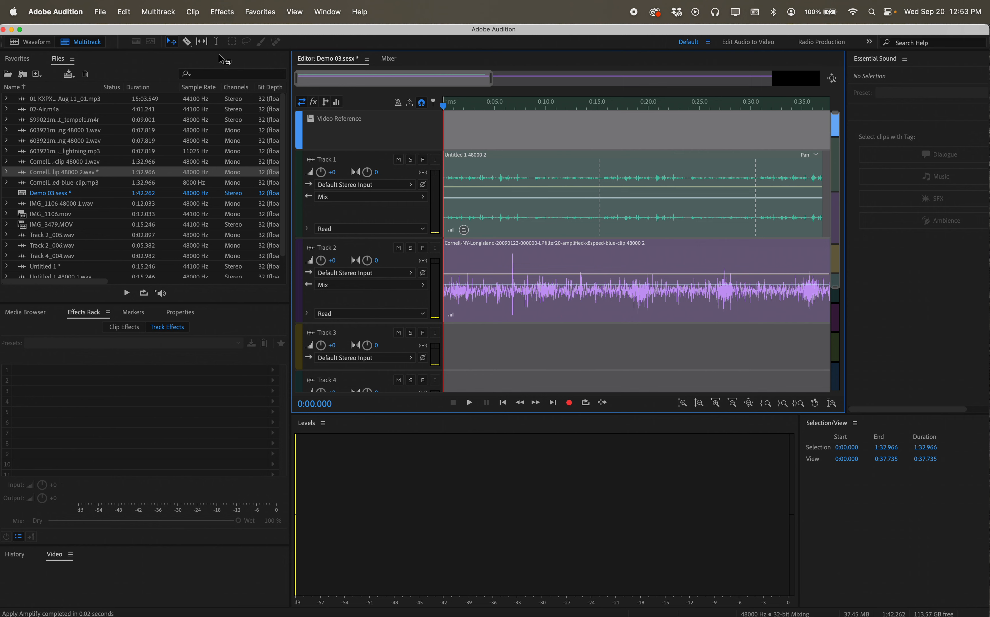
key("space")
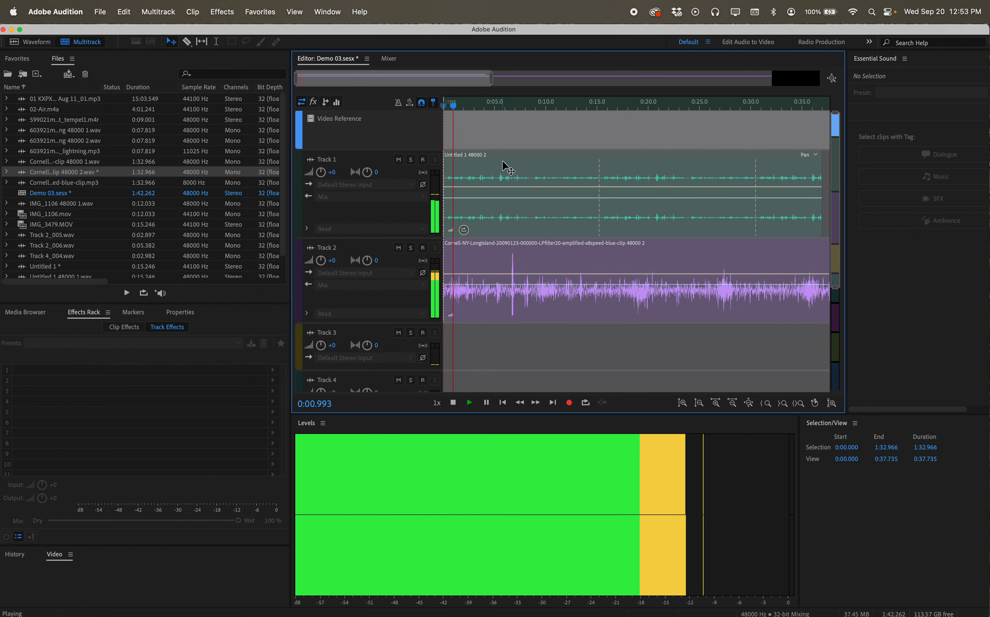
key("space")
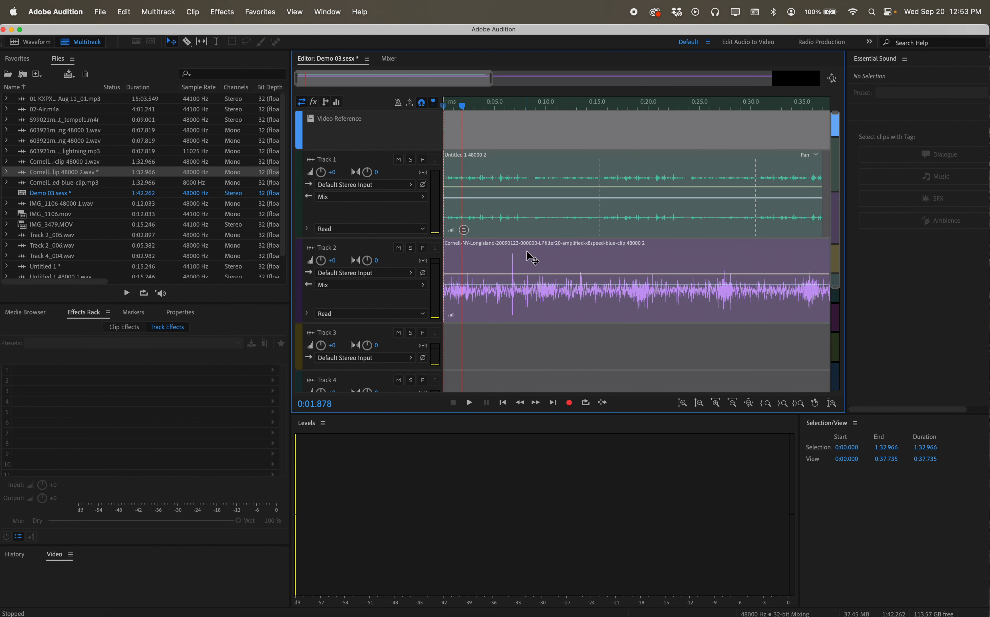
- Select the Track 2 clip and the Track 1 clip in turn to examine the volume line, and clear the clip selection
left_click(530, 258)
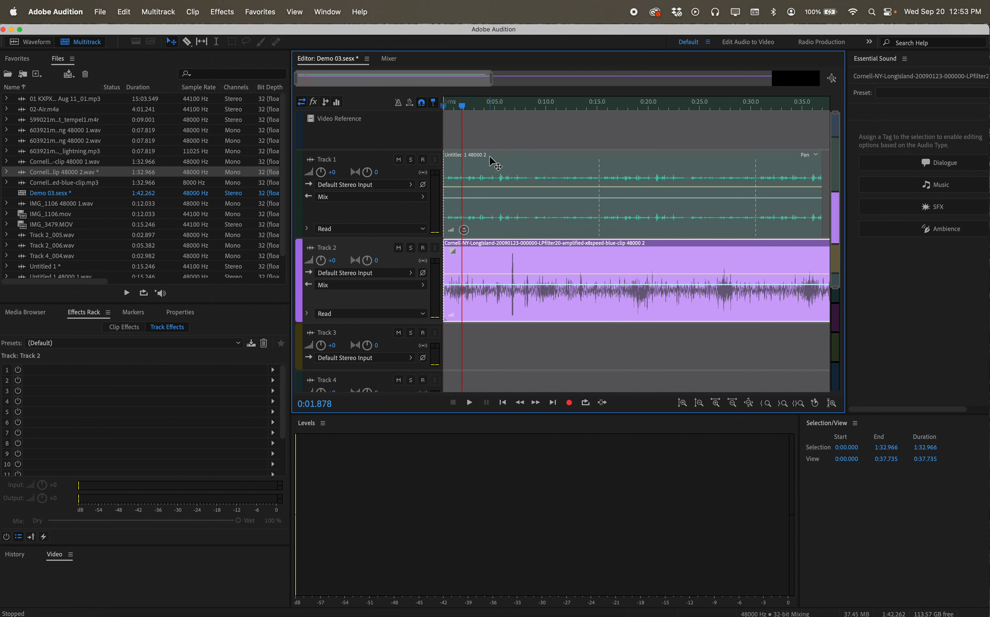
left_click(528, 188)
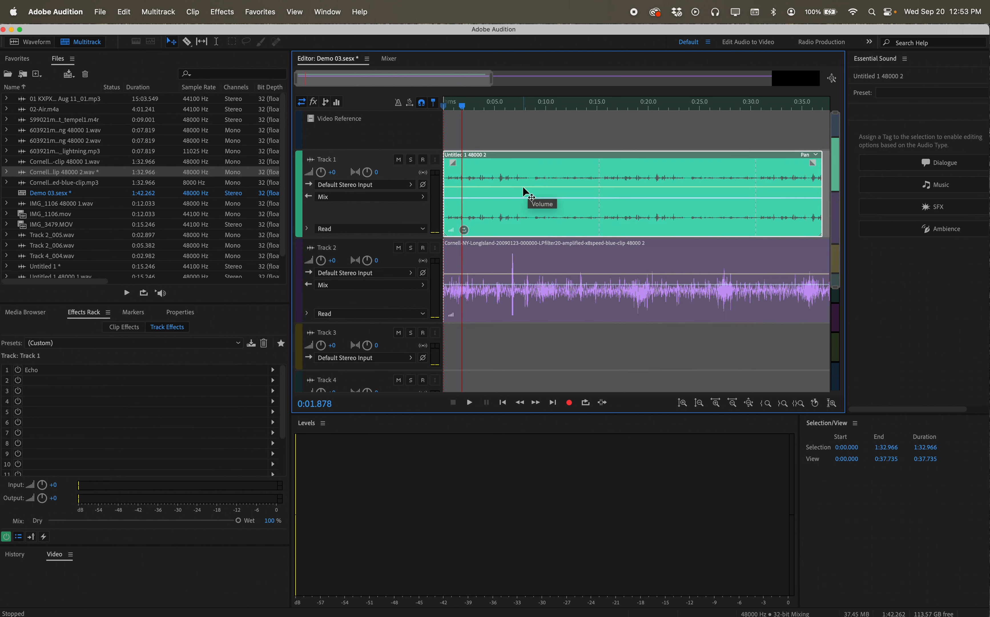
left_click(540, 137)
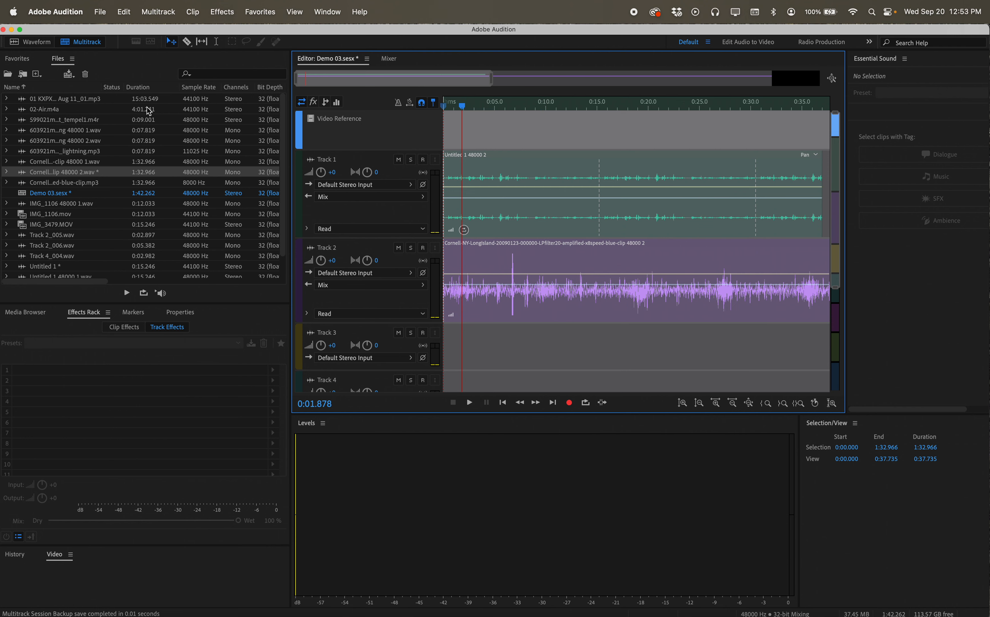
- View the Cornell clip in the Waveform editor and return to the Demo 03 multitrack session
left_click(31, 42)
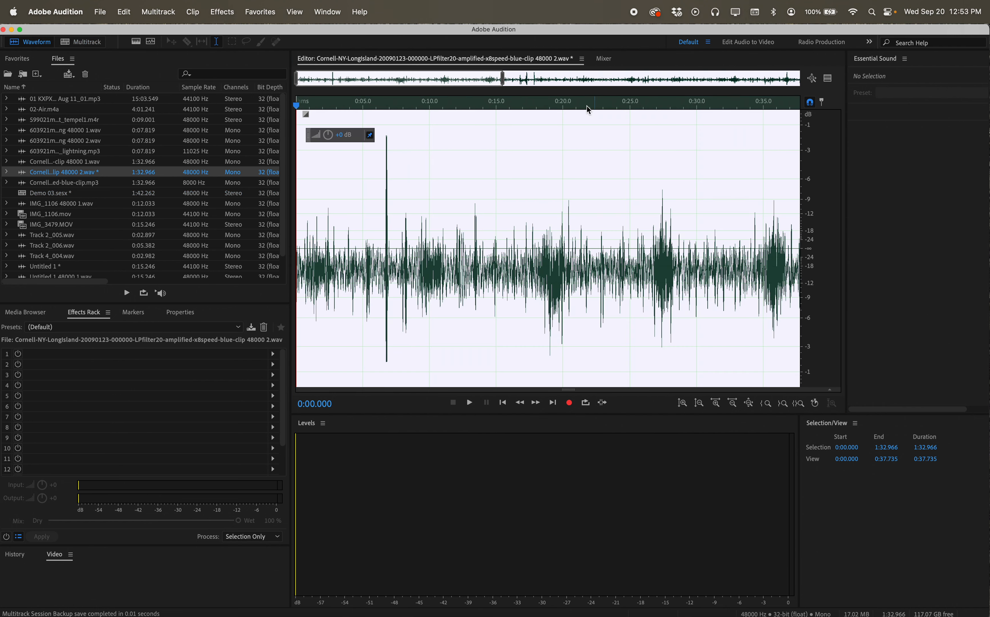
left_click(508, 95)
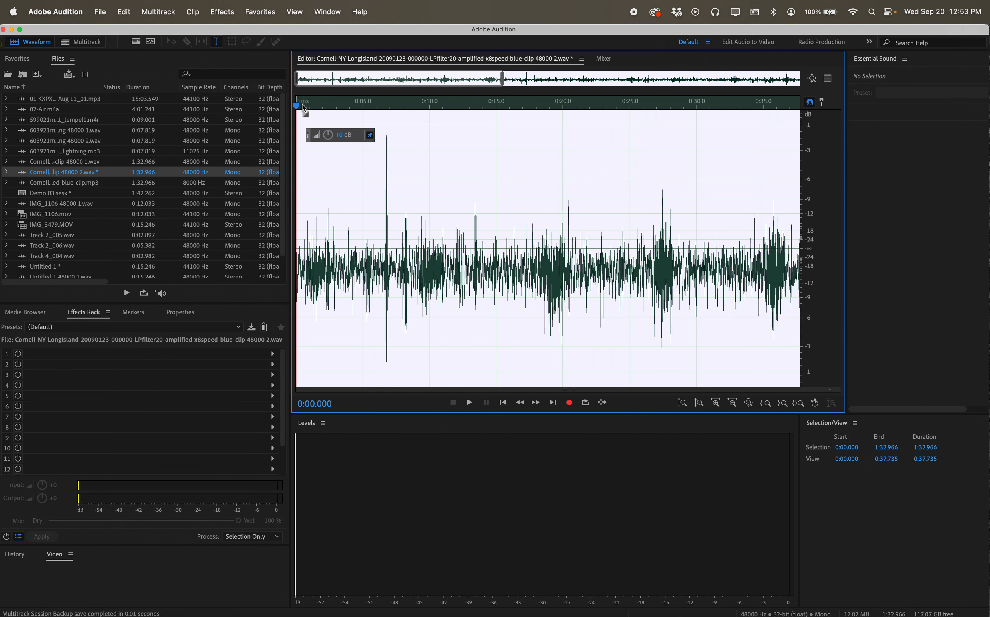
left_click_drag(304, 107, 319, 105)
left_click(67, 41)
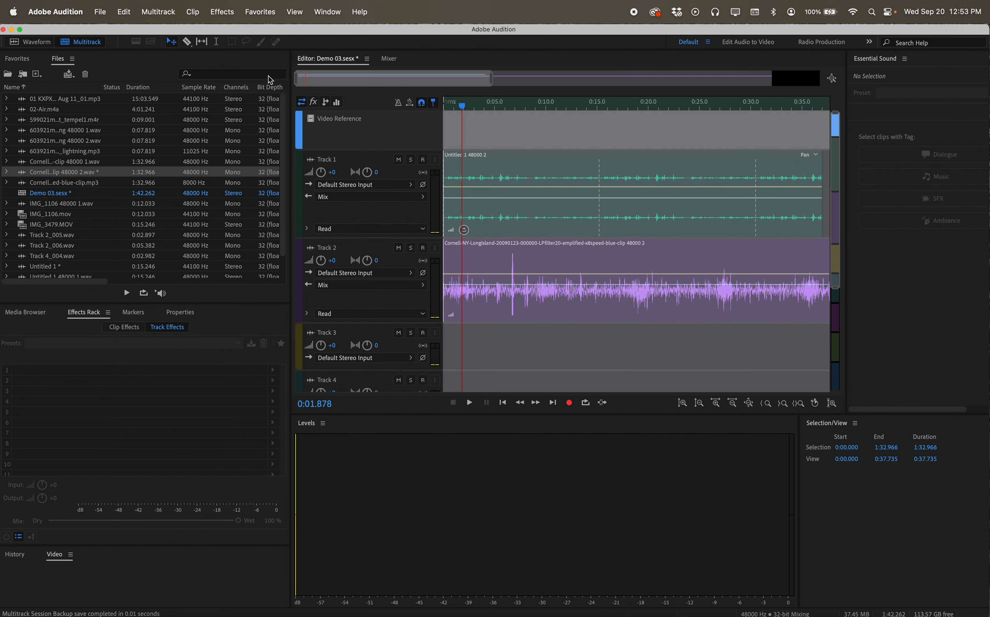
- Select the Track 1 clip, turn on clip keyframe editing for the session, and check that the option is enabled
left_click(567, 180)
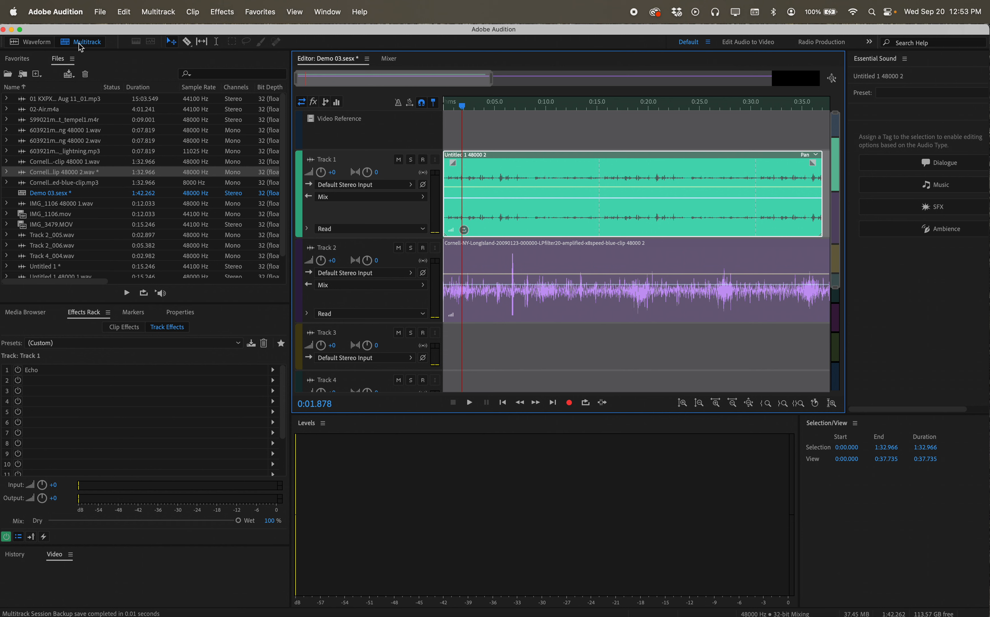
left_click(151, 12)
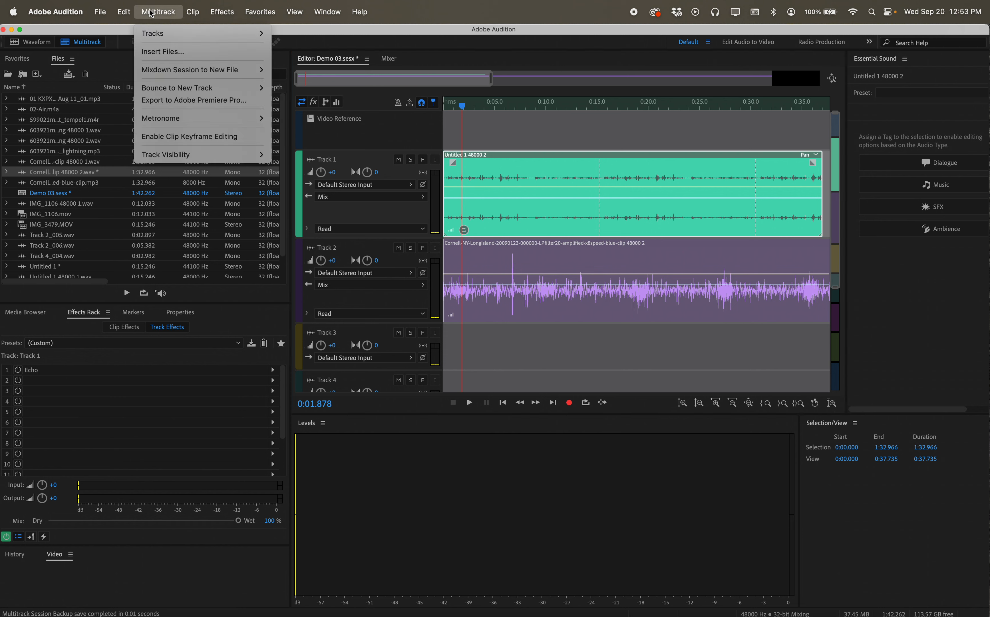
left_click(189, 137)
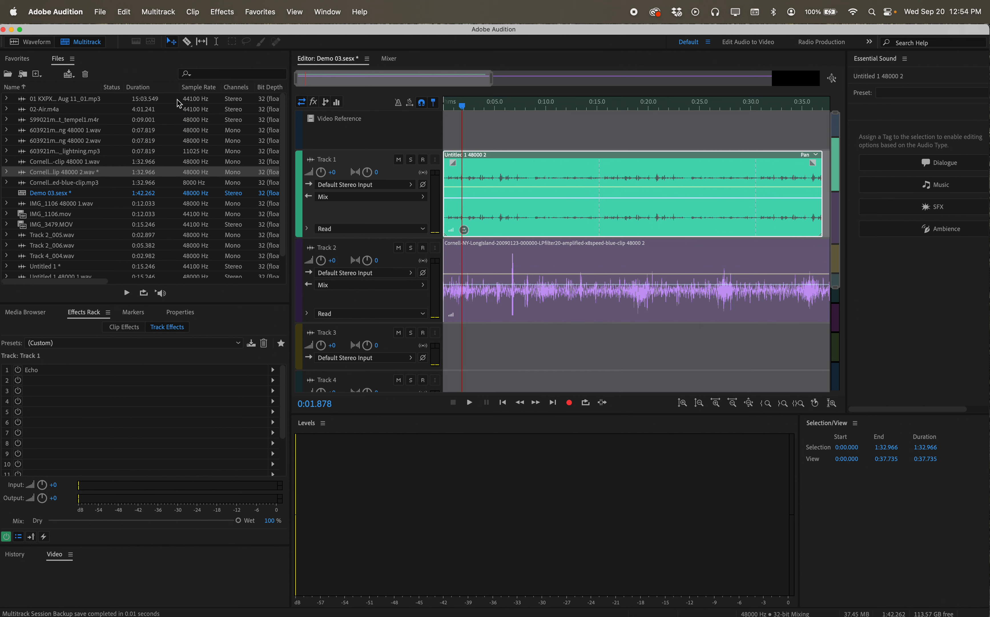
left_click(159, 11)
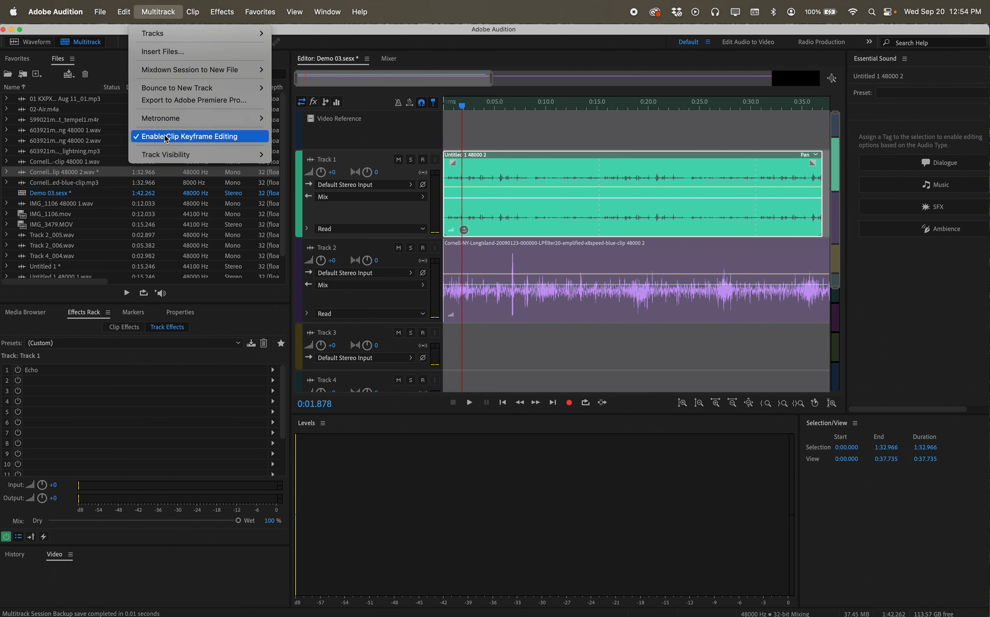
- Select both the Track 1 and Track 2 clips, enlarge Track 1's height, and activate the Track 1 clip's volume line
left_click(559, 233)
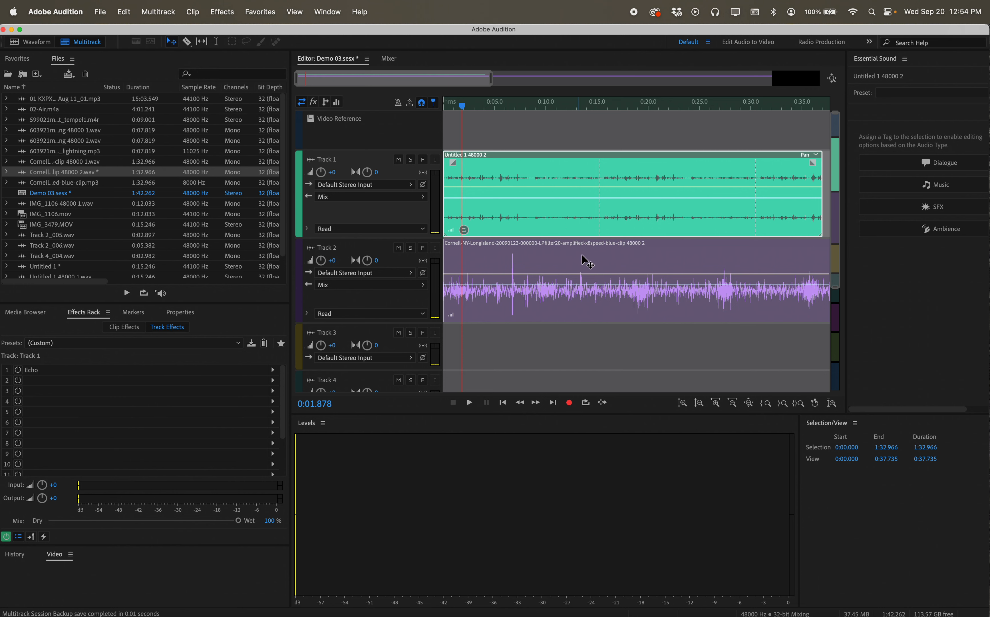
left_click_drag(493, 78, 448, 80)
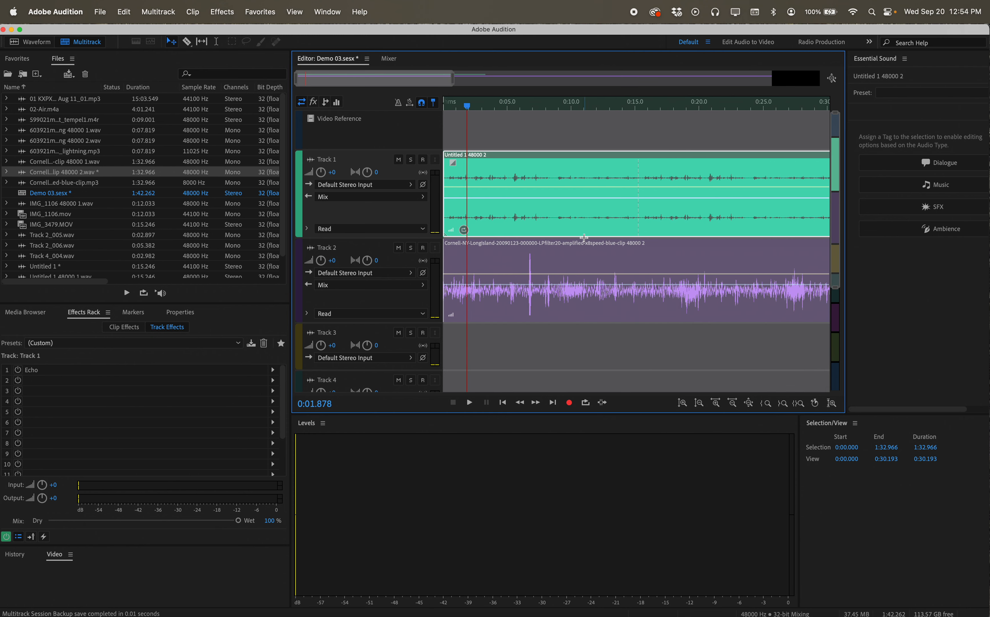
left_click(589, 274, "super")
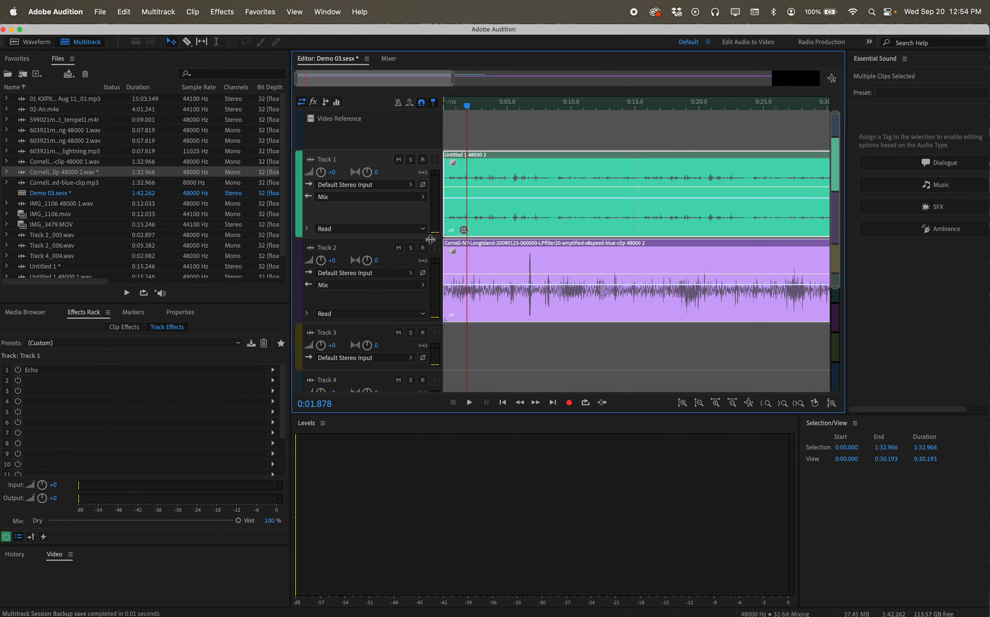
left_click_drag(430, 240, 431, 332)
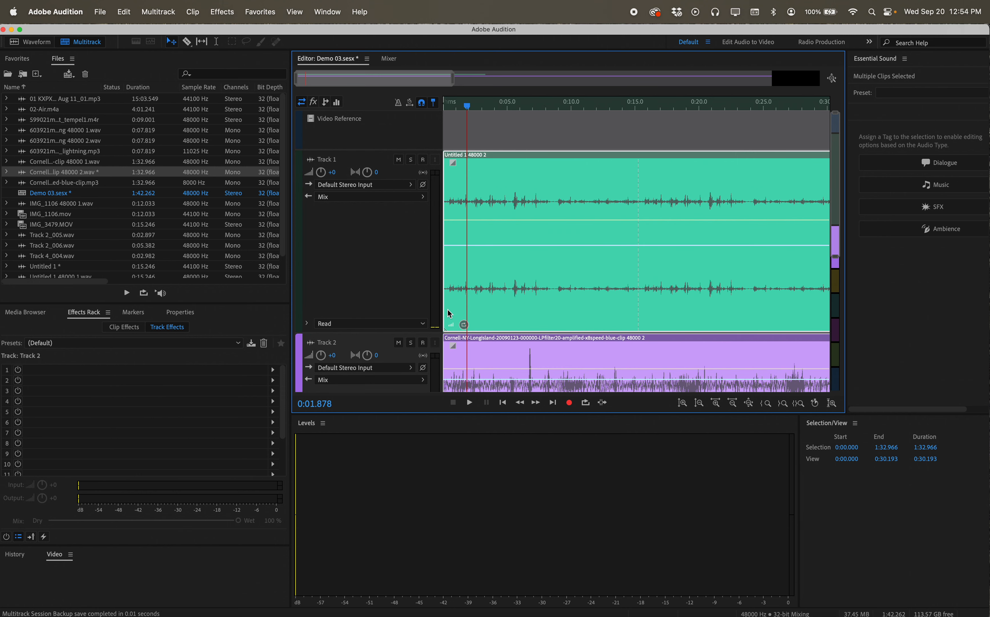
left_click(511, 217)
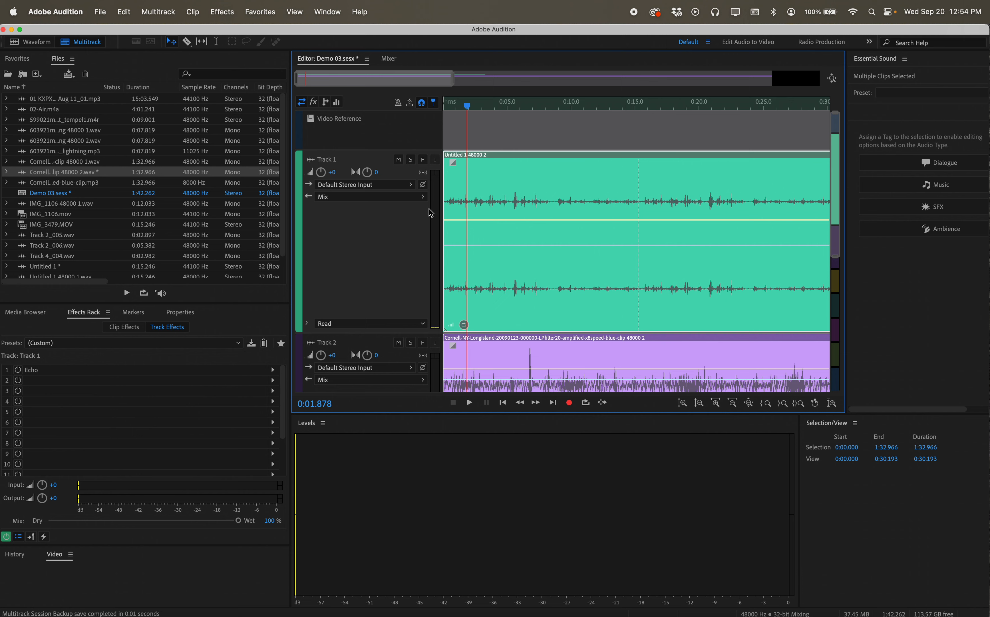
- Lower the Track 1 clip's entire volume line to near the clip's lower edge and play the session briefly from the beginning
left_click_drag(469, 112, 440, 105)
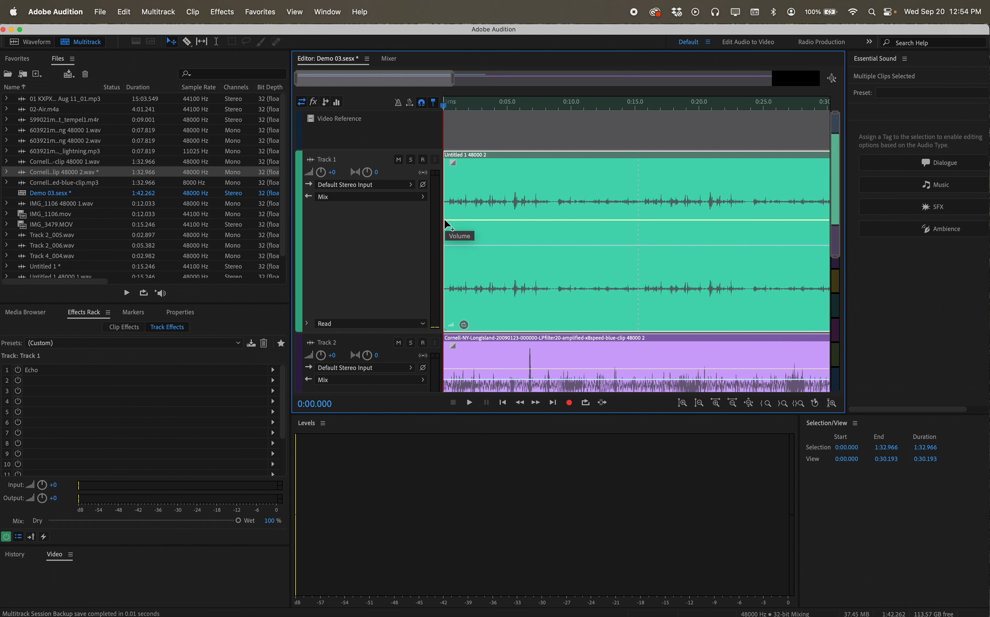
left_click_drag(444, 218, 445, 304)
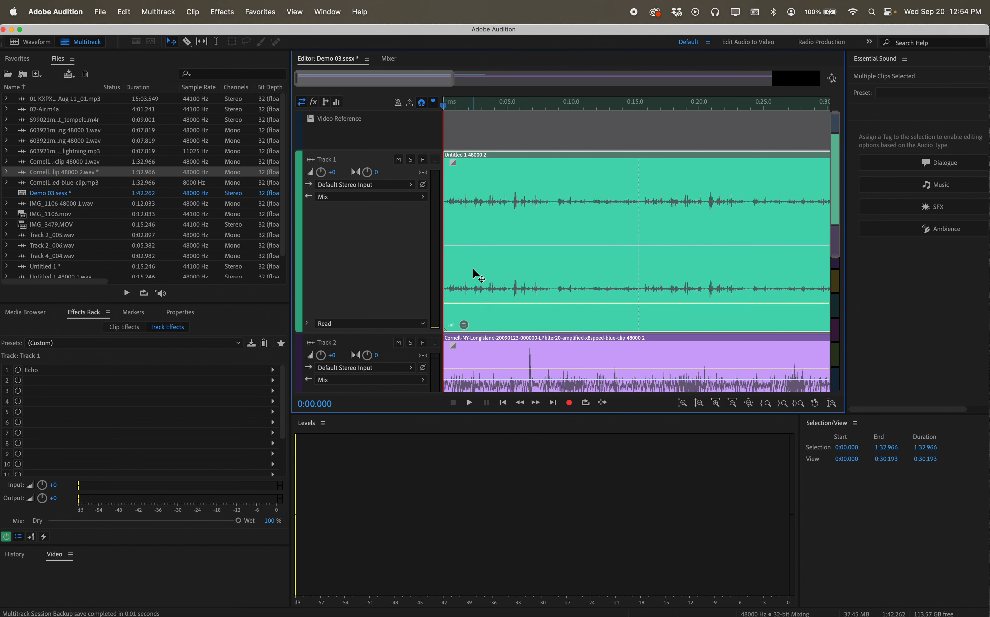
key("space")
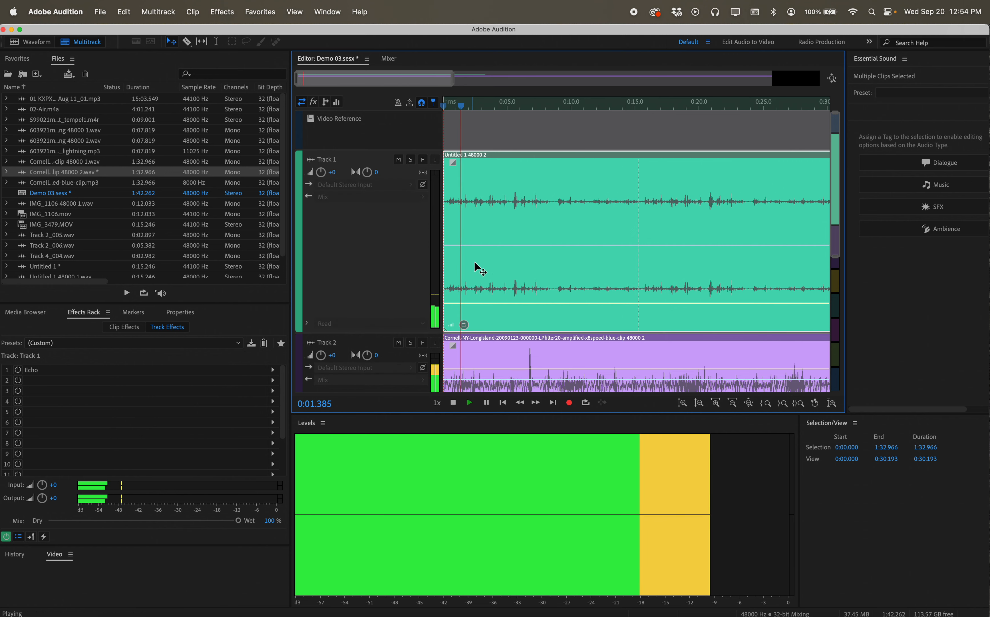
key("space")
key("space")
key("space")
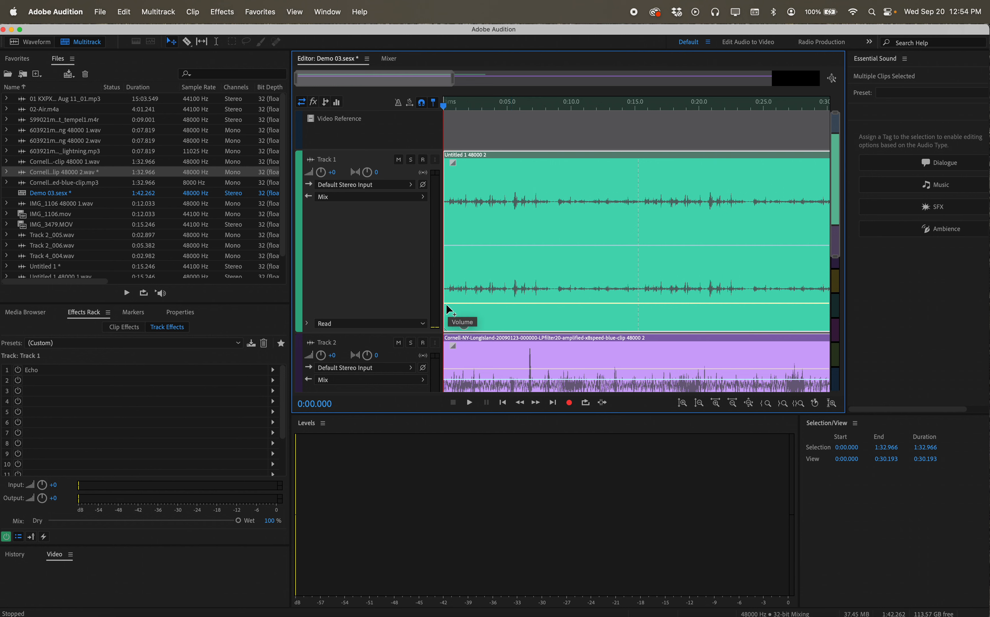
- Add Track 1 volume keyframes at about 4.5 and 11 seconds, raise the second for a fade-in, and play from the start to about 10.5 seconds
left_click(501, 302)
mouse_move(501, 301)
left_mouse_down()
mouse_move(504, 292)
mouse_move(501, 300)
left_mouse_up()
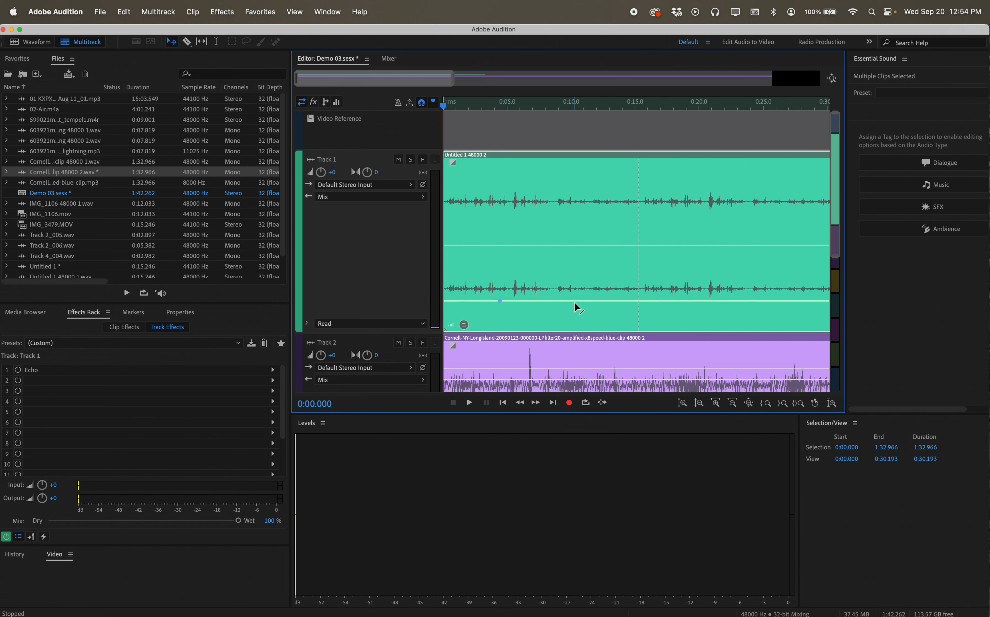
left_click_drag(576, 300, 583, 230)
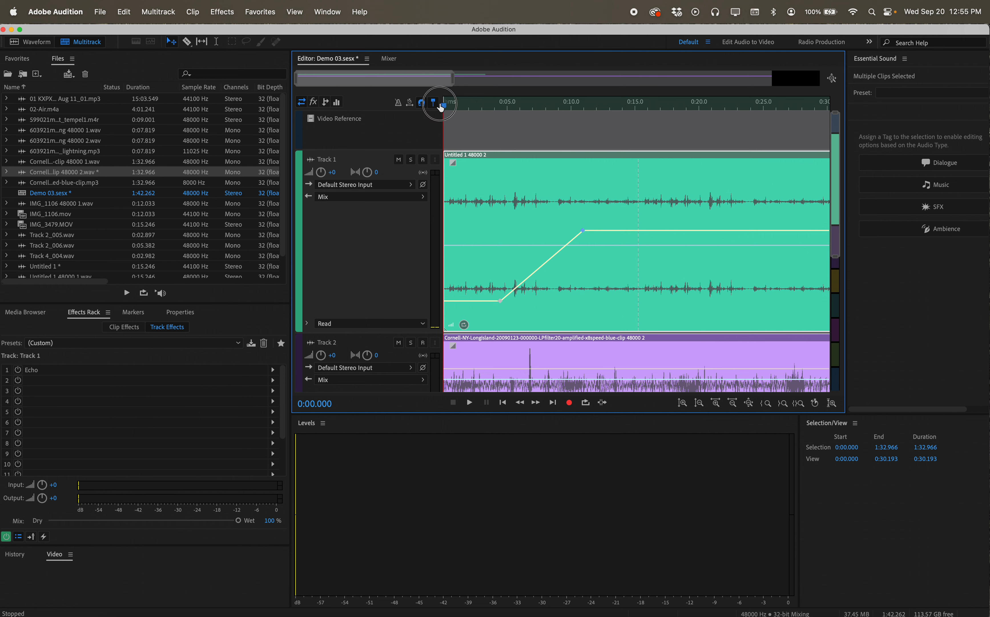
key("space")
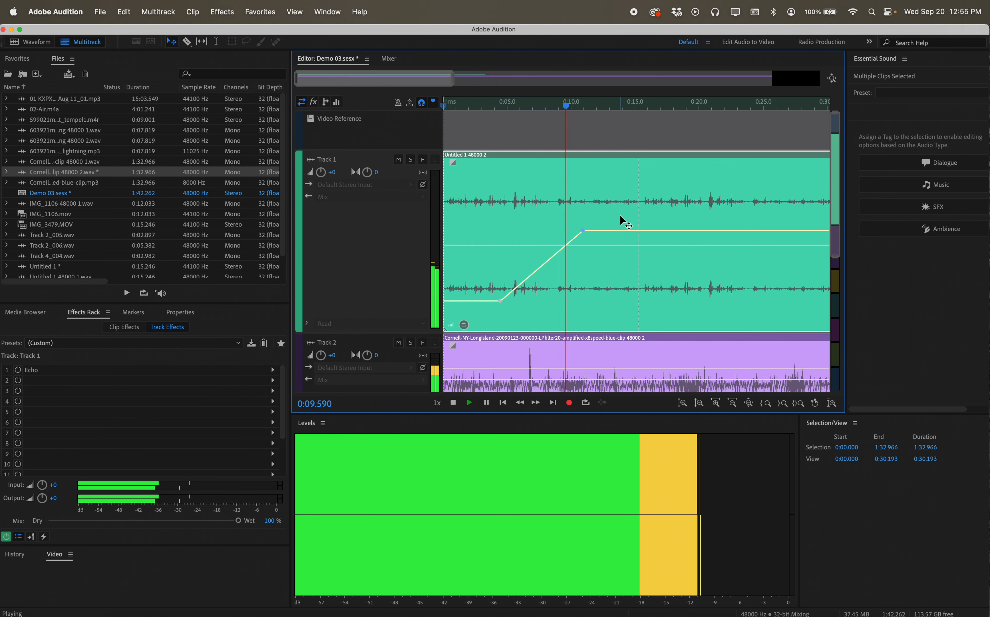
key("space")
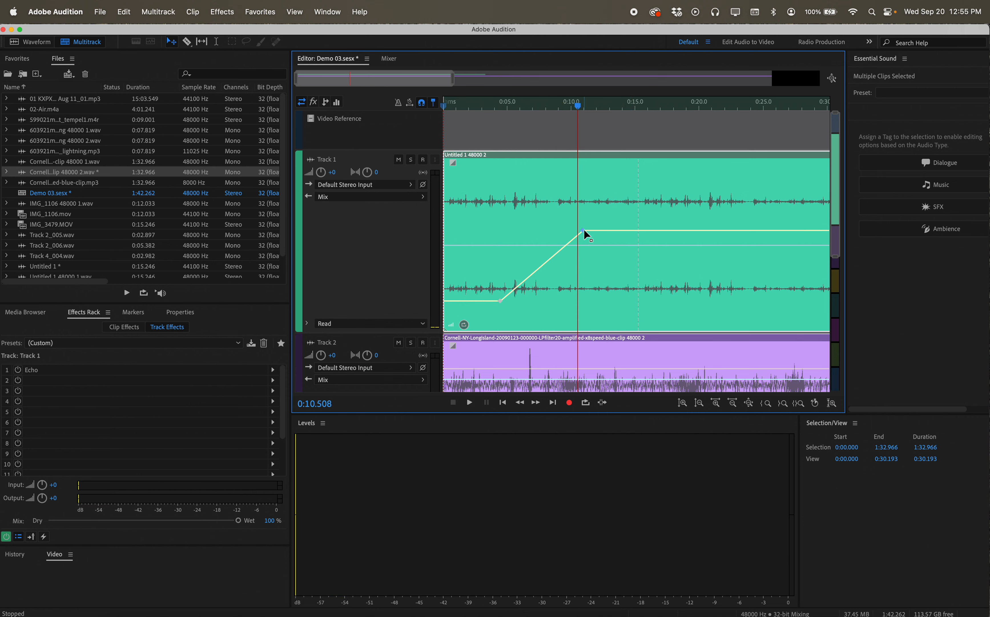
- Move Track 1's second volume keyframe up and over to about 13 seconds, and play the fade from about 6 to 15 seconds
left_click_drag(584, 230, 615, 186)
key("space")
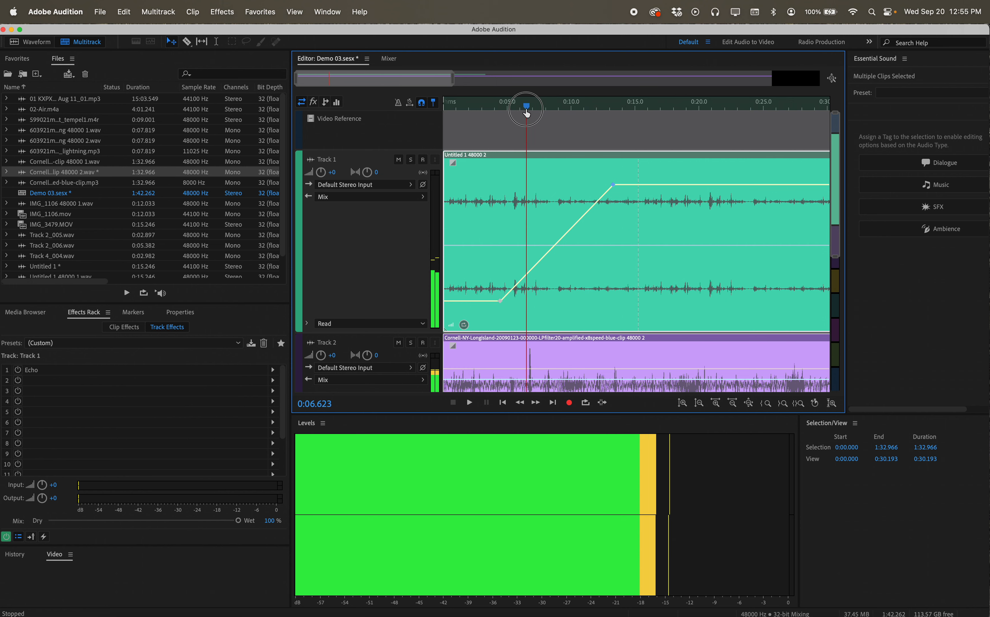
left_click(523, 111)
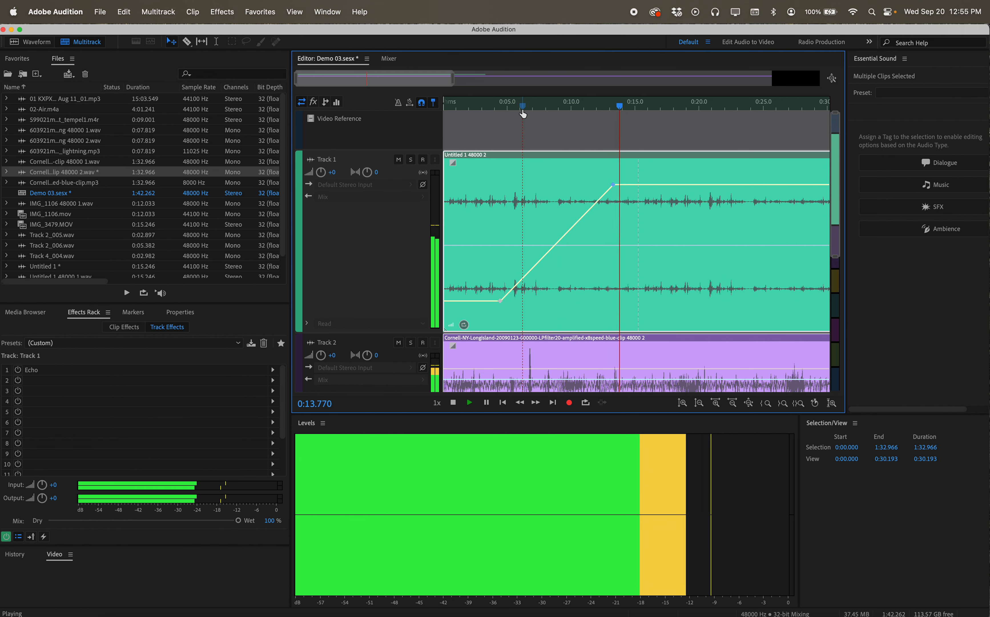
key("space")
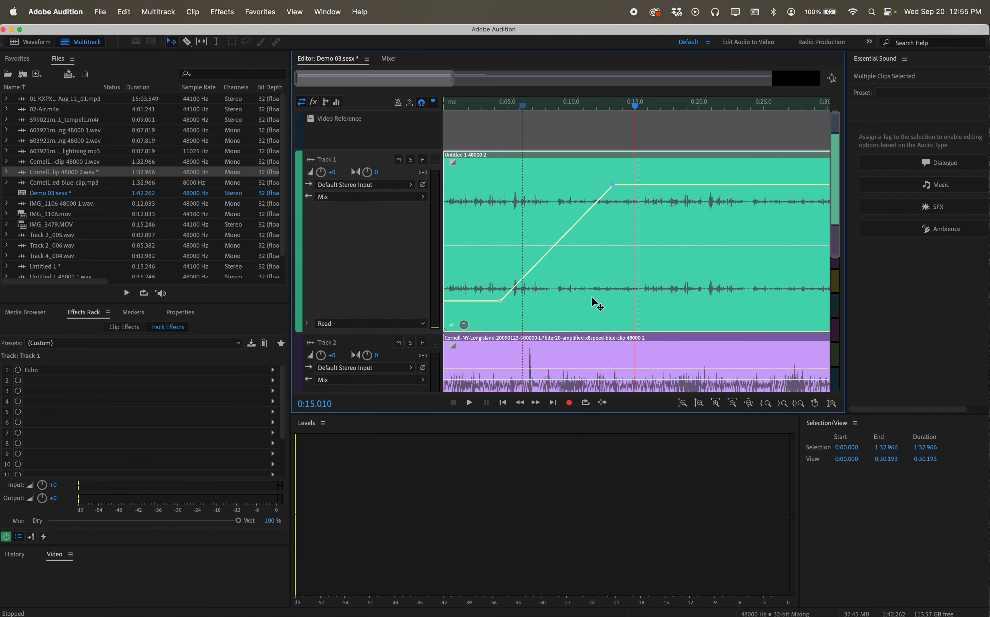
- Fade the Track 2 clip down between volume keyframes at about 2.5 and 10 seconds, and play from the start to about 14 seconds
scroll(592, 295, "down", 3)
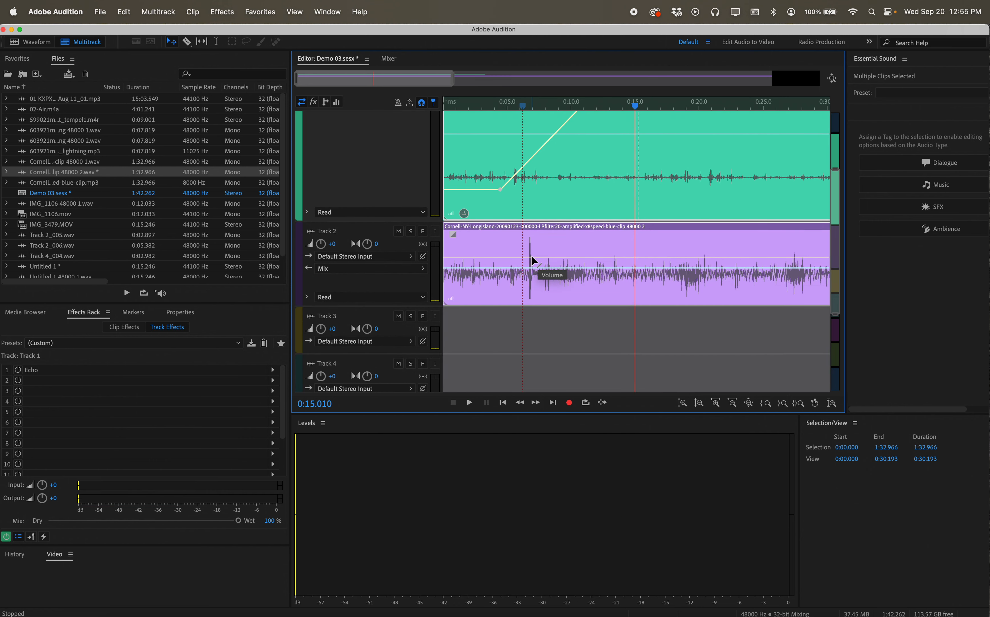
left_click(473, 256)
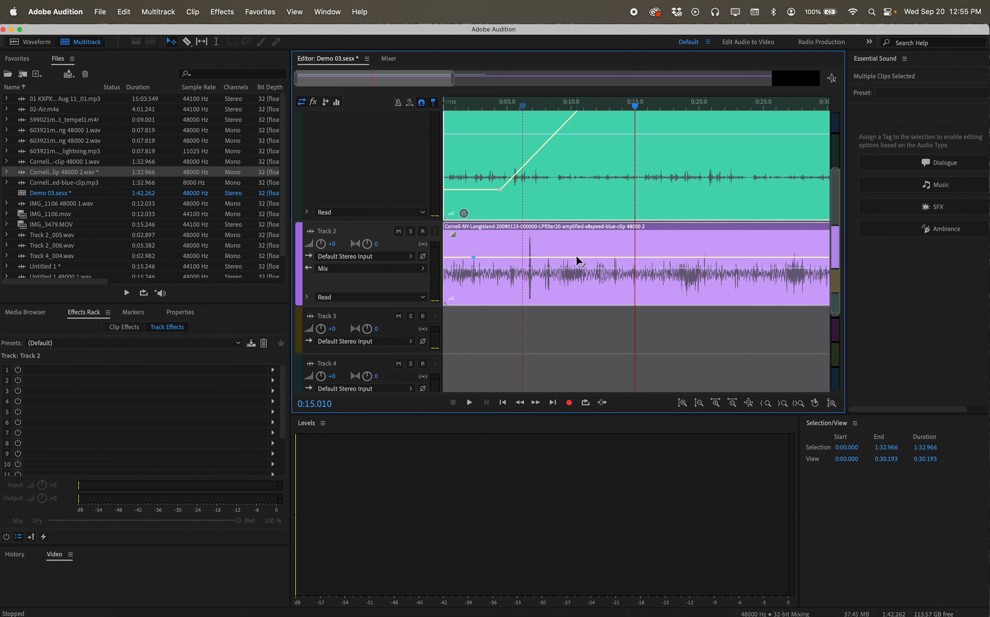
left_click_drag(577, 258, 576, 290)
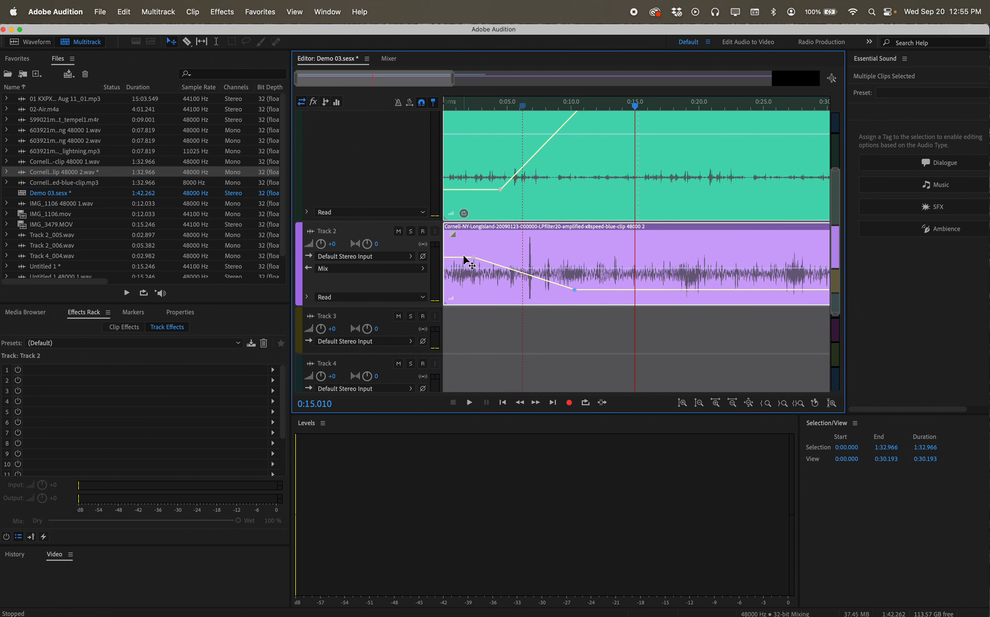
left_click_drag(473, 257, 475, 245)
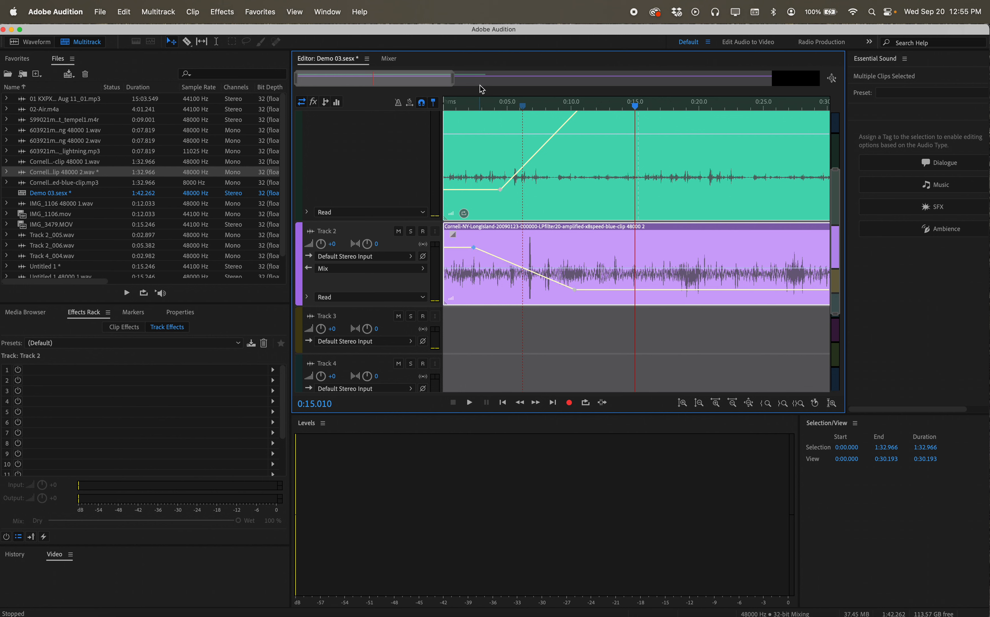
key("space")
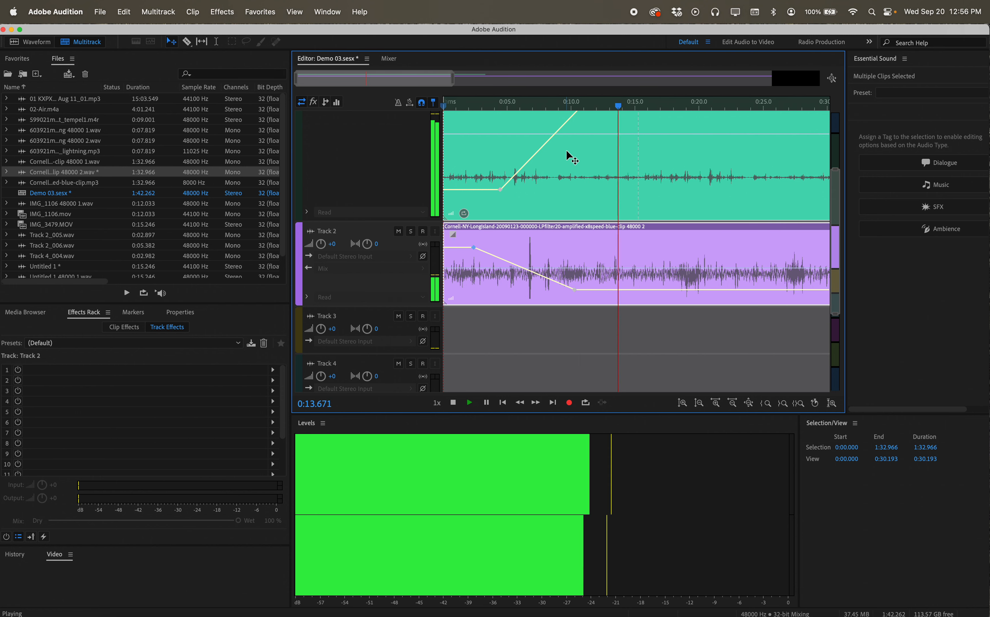
key("space")
- Reduce Track 1's height, select only its clip, and extend the loop to the end of the Track 2 clip at about 1:33
scroll(559, 334, "up", 5)
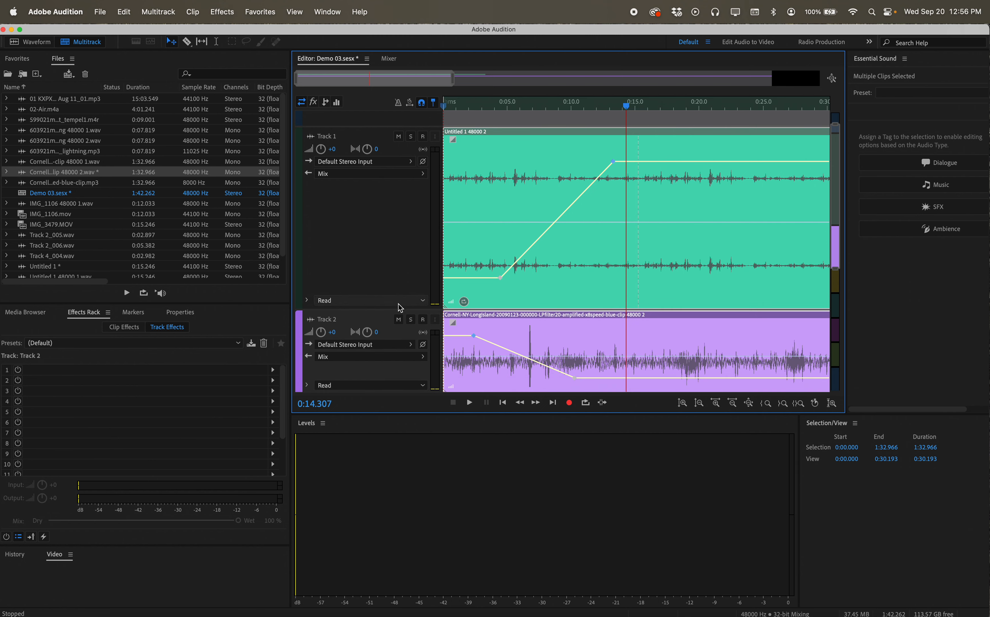
left_click_drag(397, 309, 395, 225)
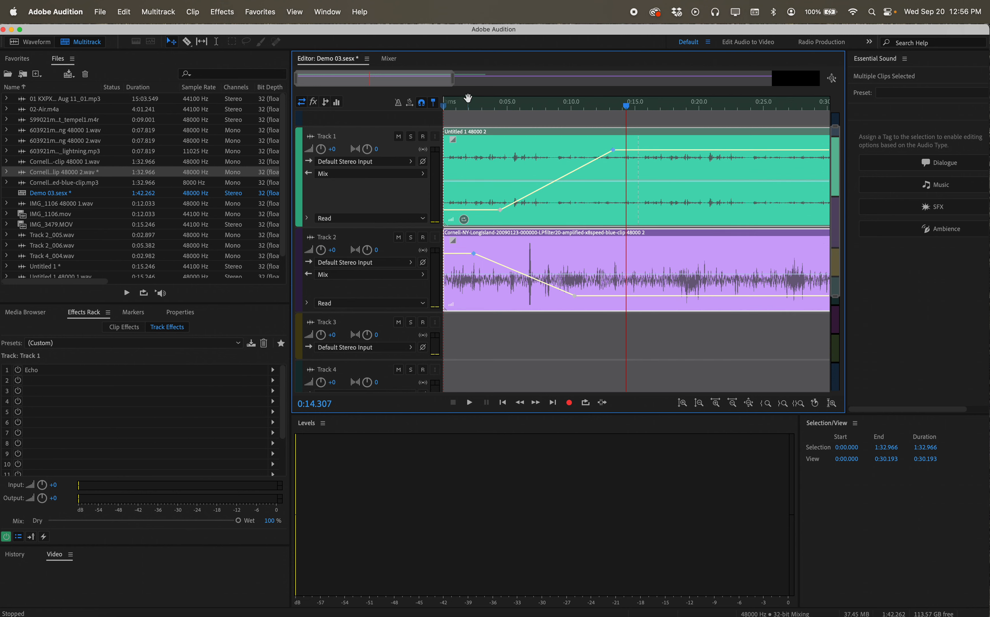
left_click_drag(455, 80, 640, 83)
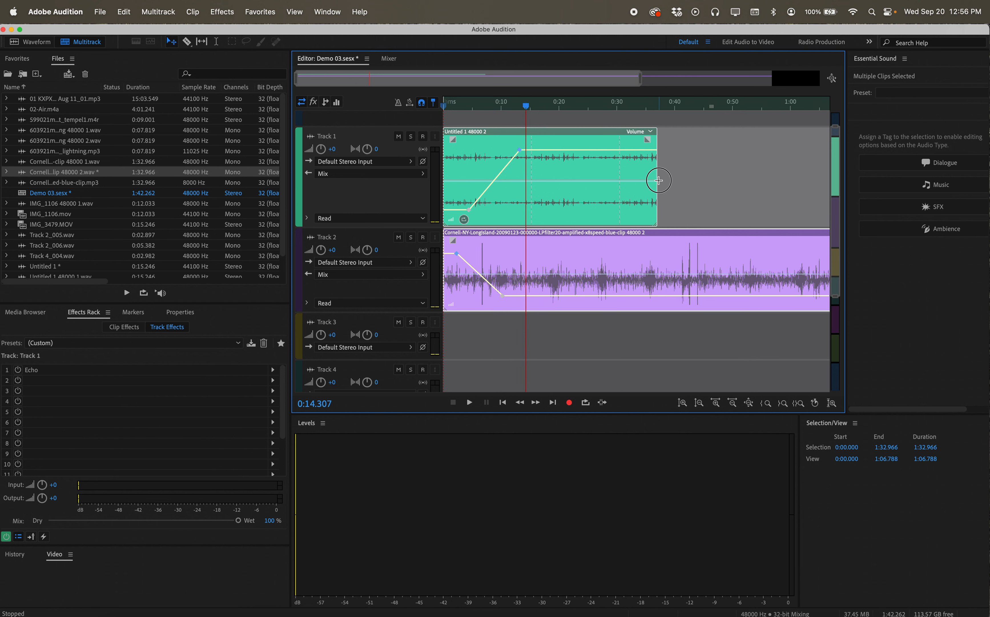
left_click(659, 180)
left_click(639, 178)
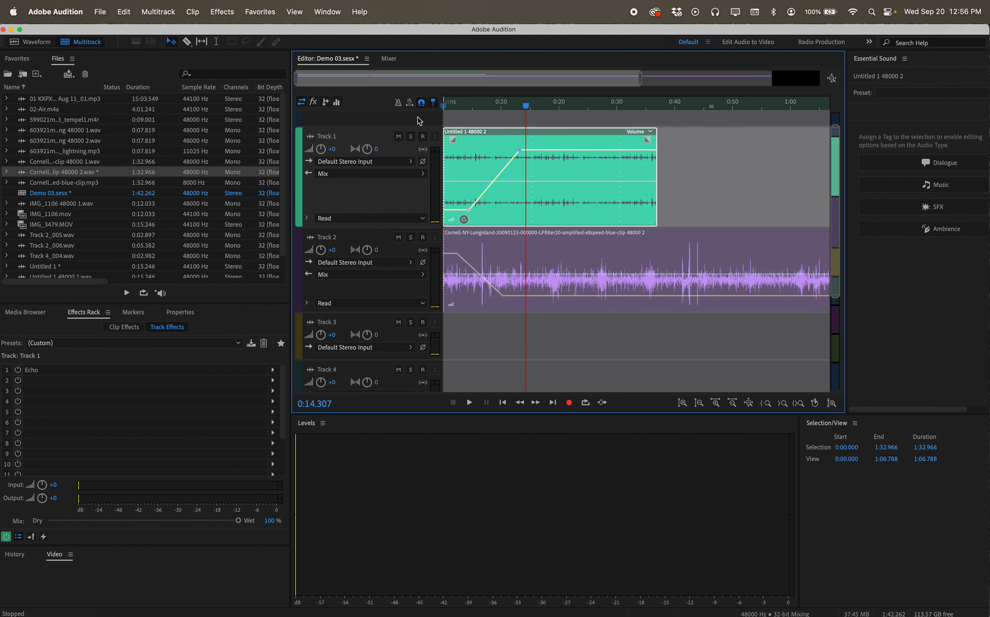
mouse_move(658, 176)
left_mouse_down()
mouse_move(830, 176)
mouse_move(669, 173)
left_mouse_up()
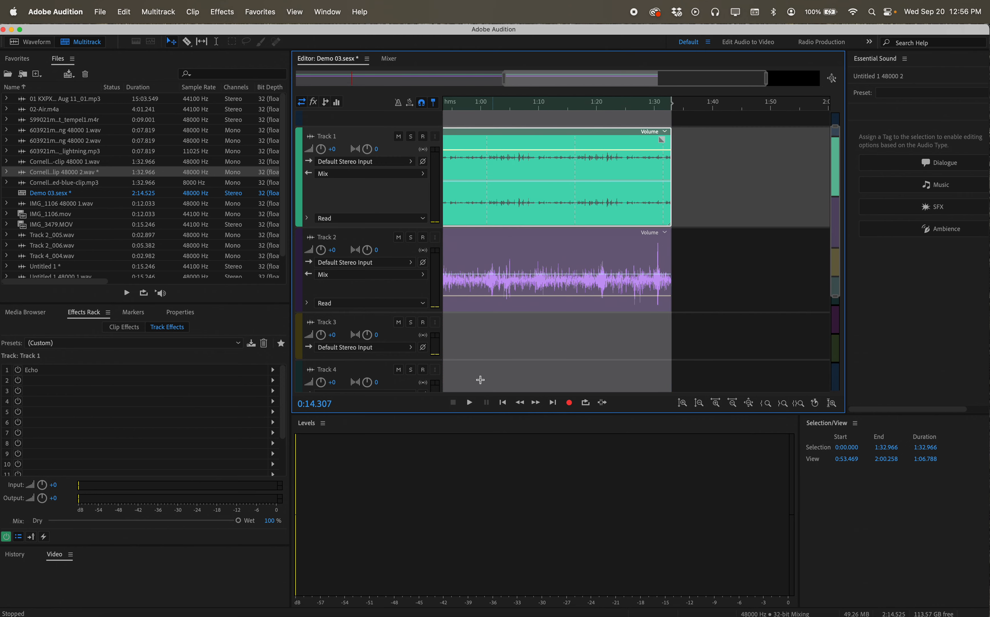
- Add Track 1 volume keyframes at about 0:32 (-11 dB), 0:36, 0:38 and 0:46, making the level fall, rise, dip and rise again
scroll(616, 342, "left", 5)
scroll(548, 341, "left", 15)
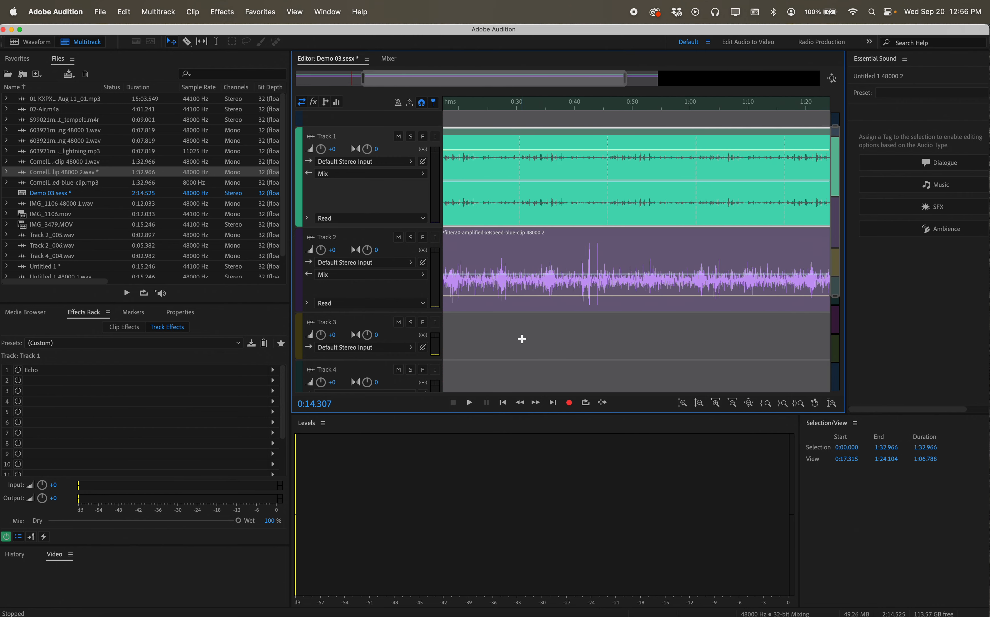
left_click(631, 150)
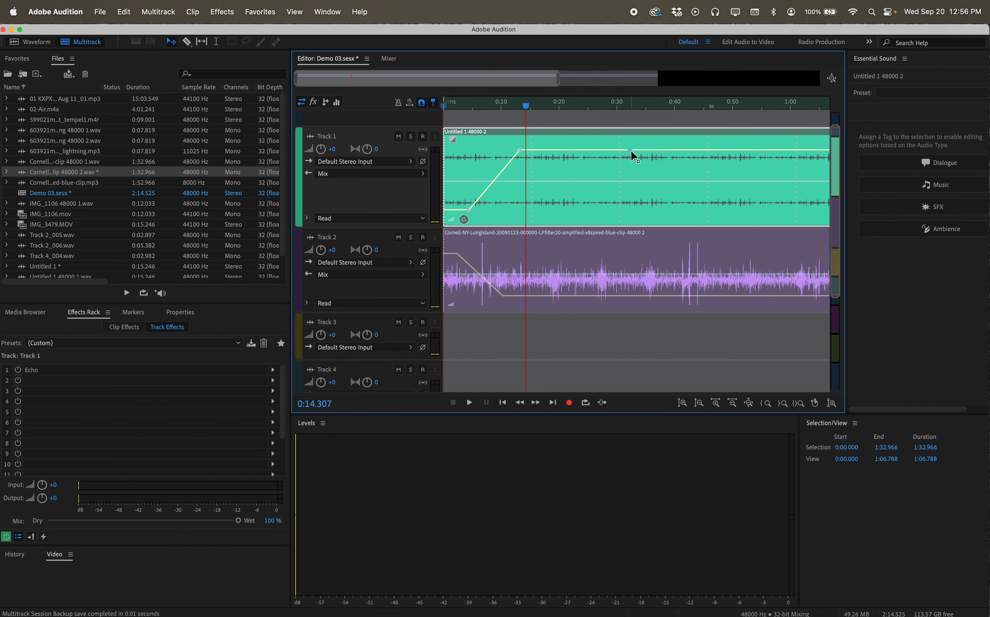
left_click_drag(630, 149, 628, 191)
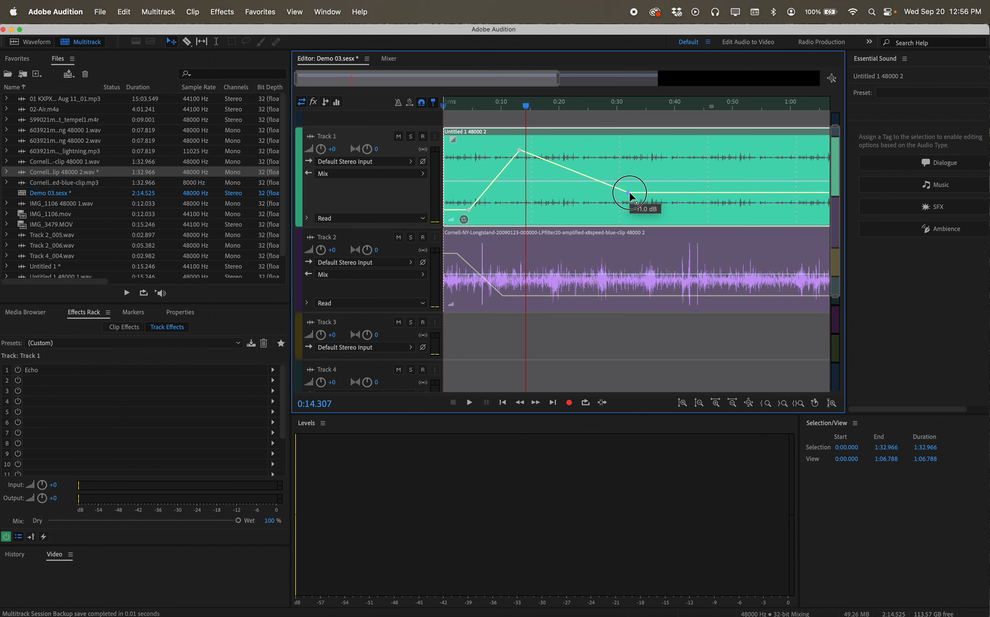
left_click_drag(690, 191, 713, 165)
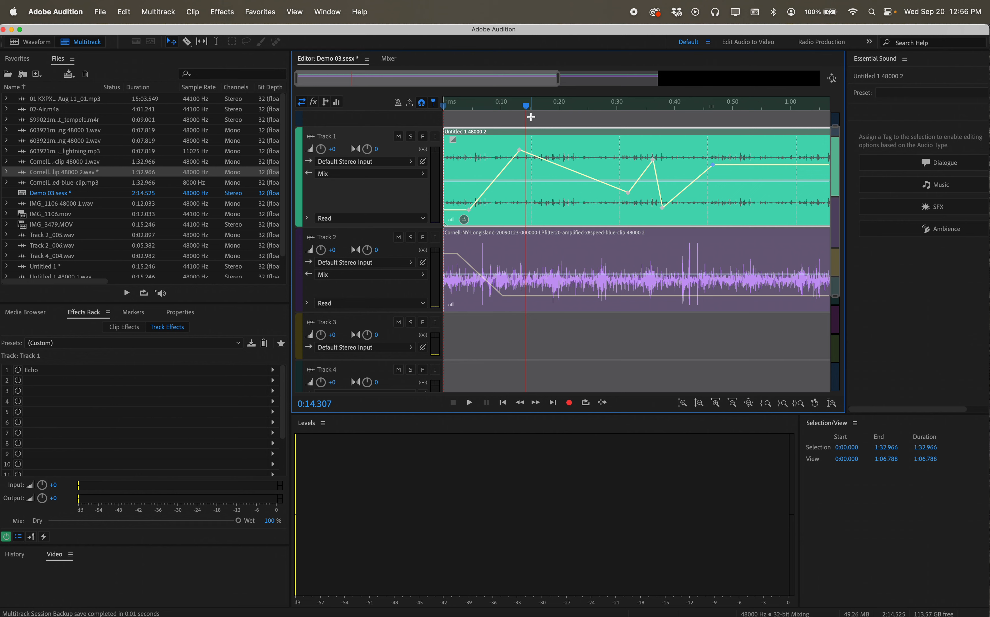
- Play the mix from about 0:14, skip to about 0:26, stop at about 0:47, and return the playhead to the beginning
left_click(524, 110)
key("space")
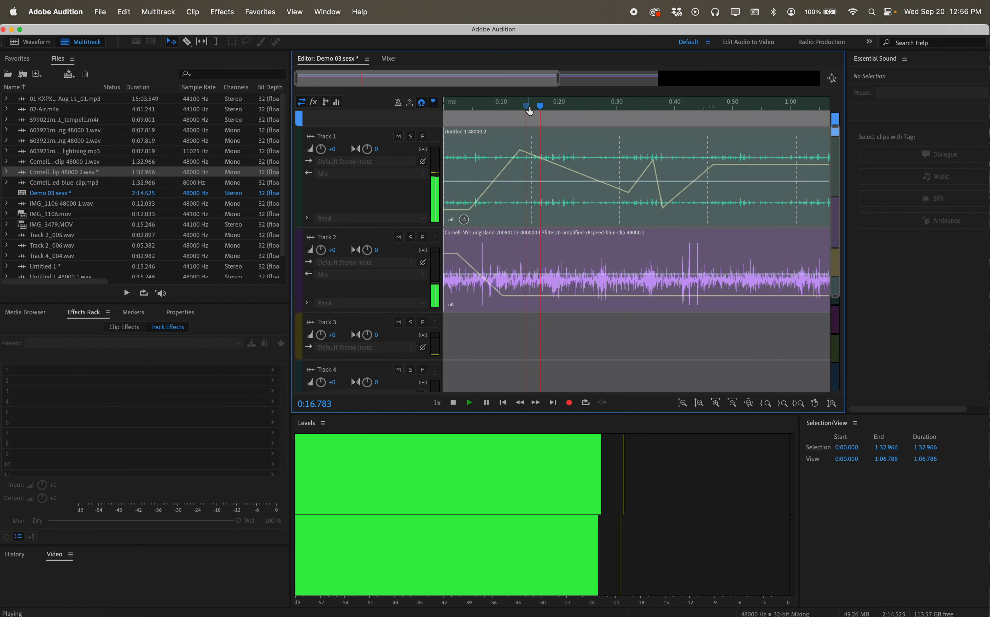
left_click_drag(544, 108, 593, 106)
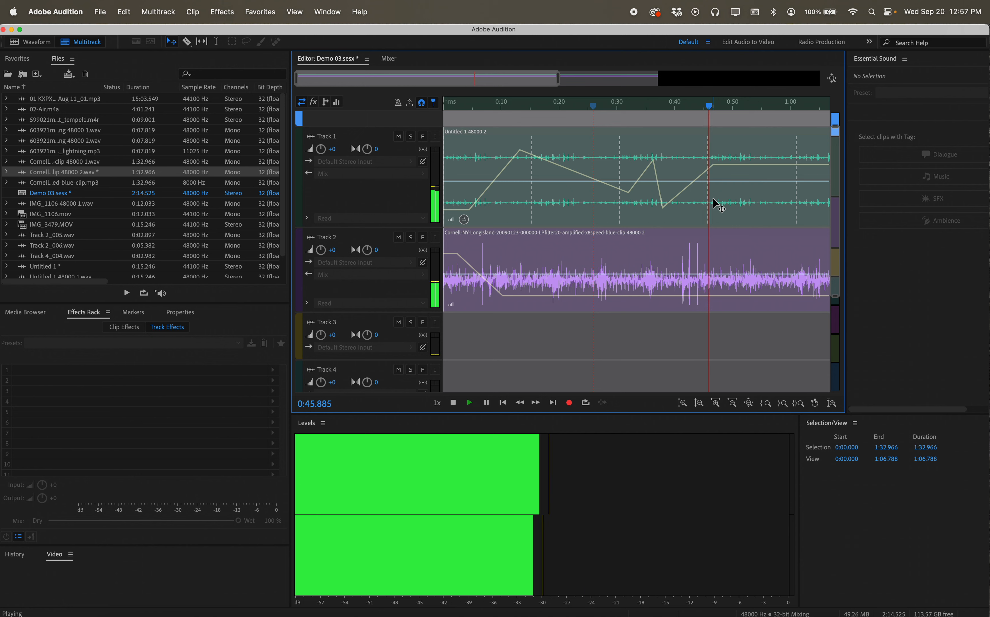
key("space")
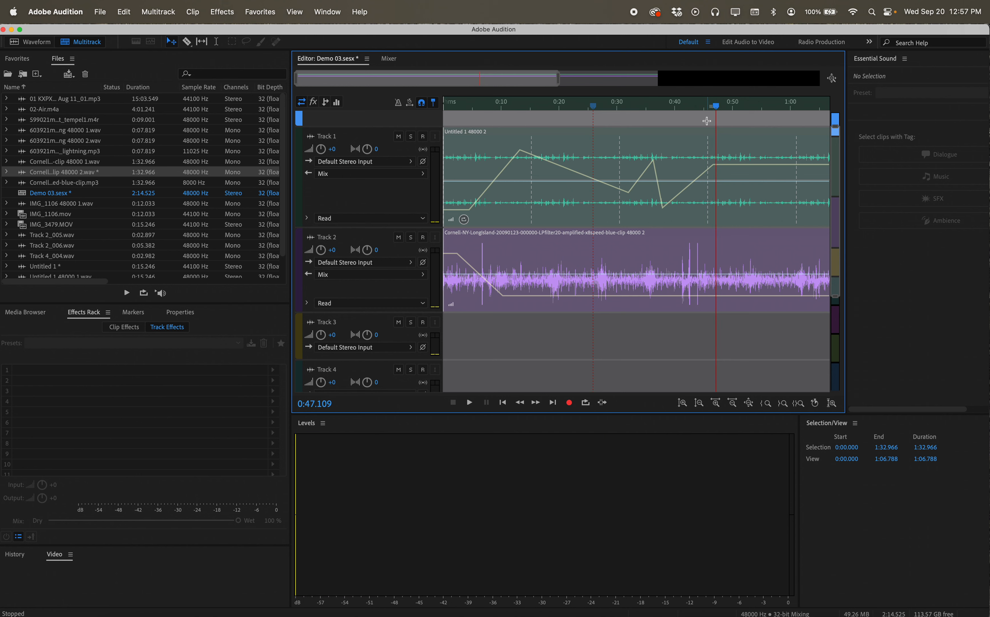
left_click_drag(718, 107, 424, 105)
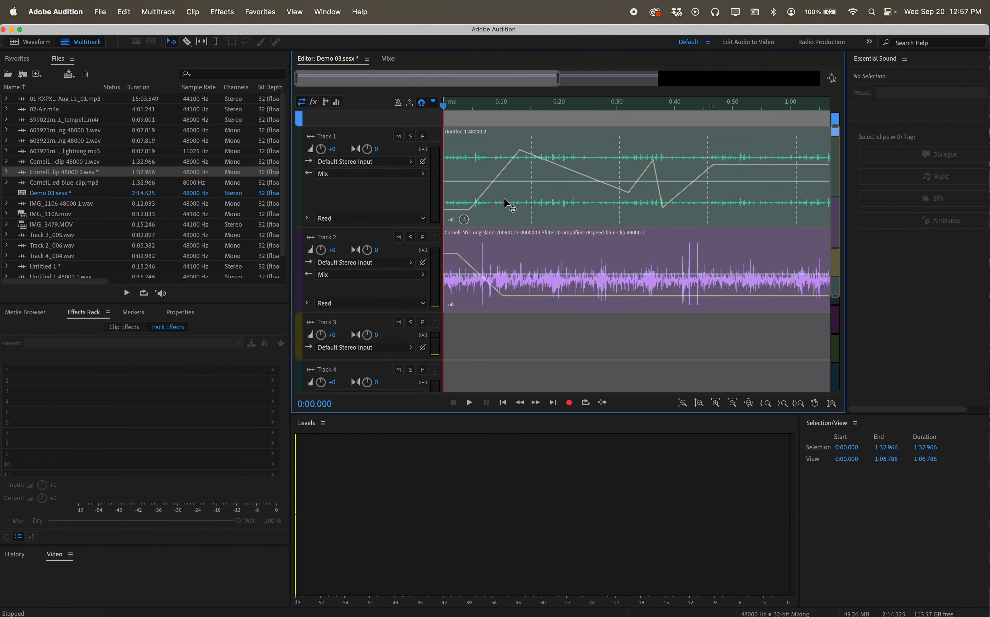
- Examine Track 1's output and input routing options without changing them, and look over the remaining tracks in the session
left_click(393, 175)
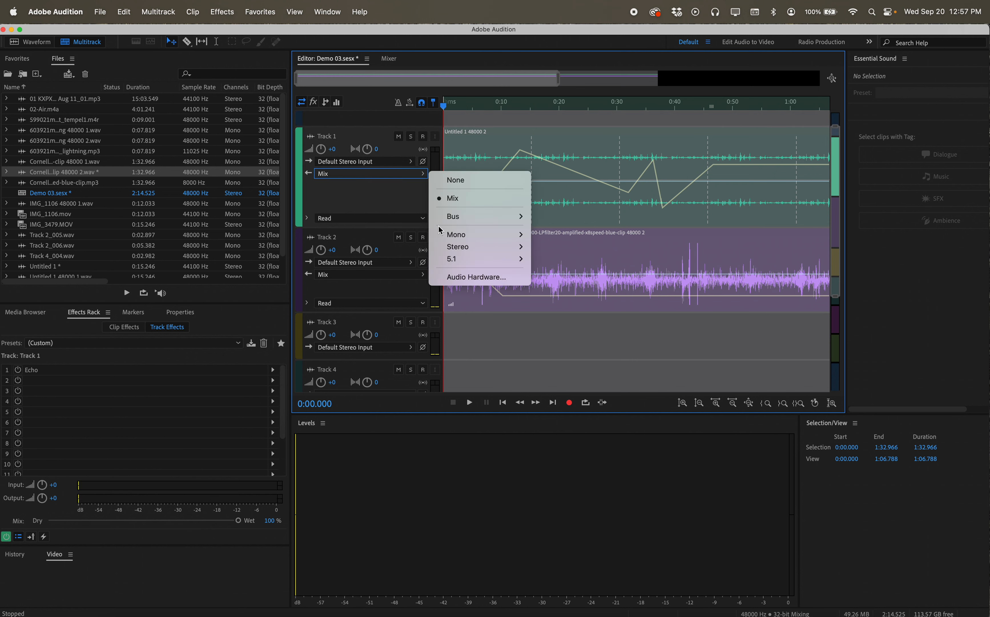
left_click(387, 209)
left_click(378, 162)
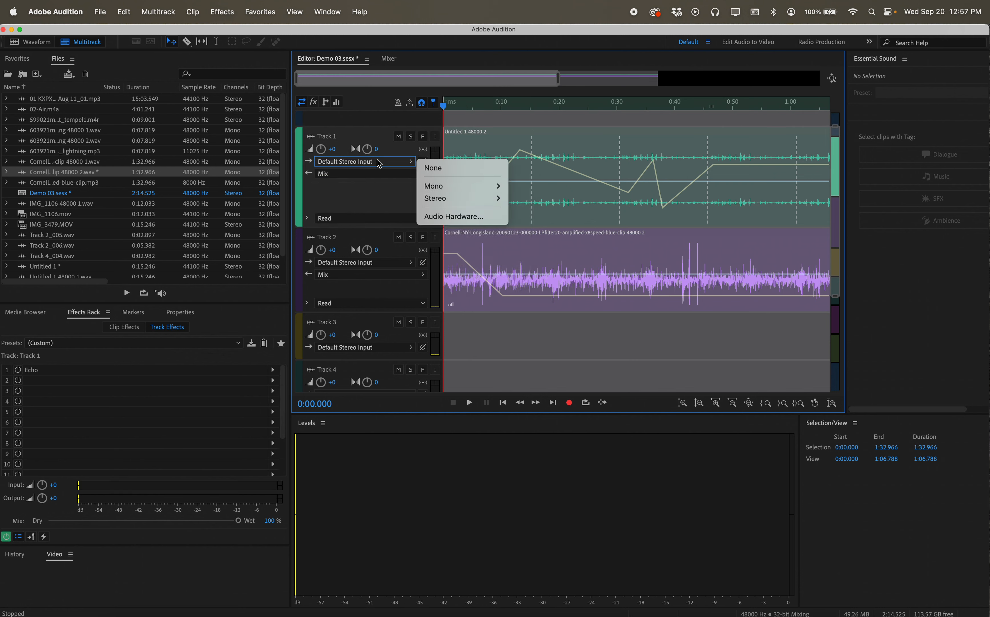
left_click(378, 197)
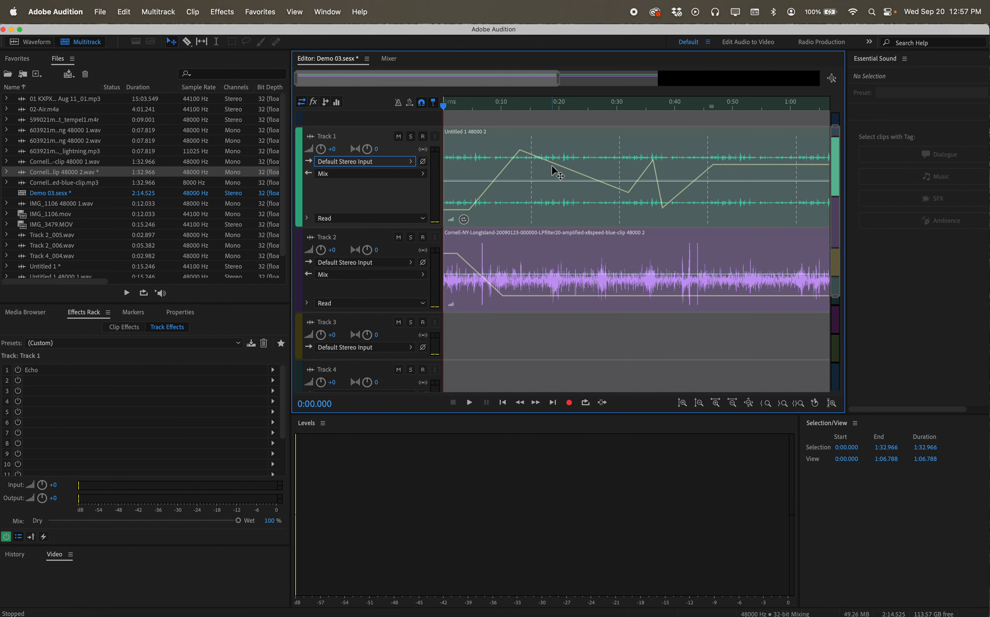
scroll(569, 281, "down", 5)
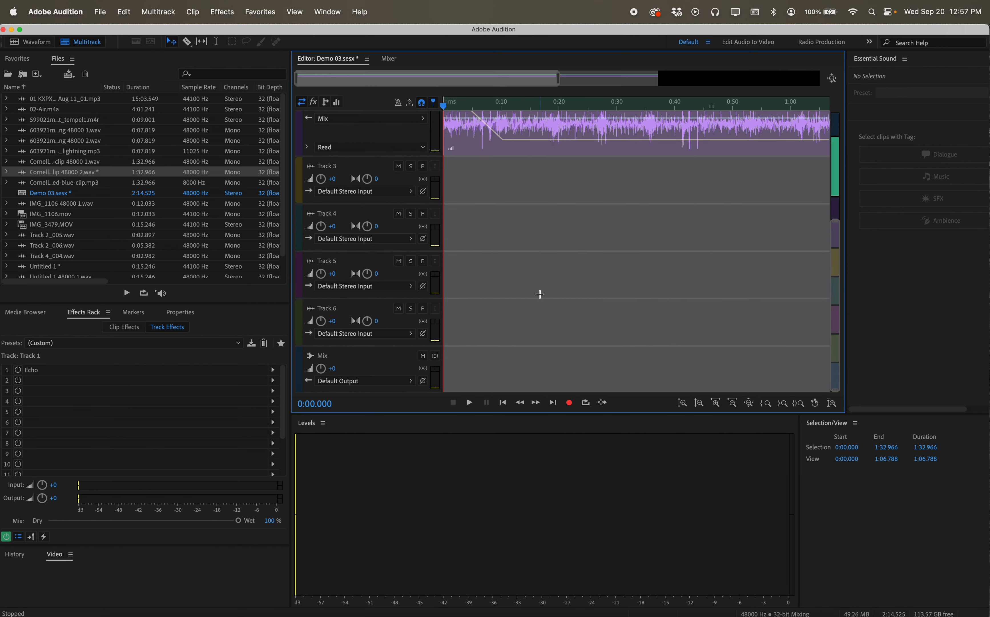
scroll(540, 295, "up", 5)
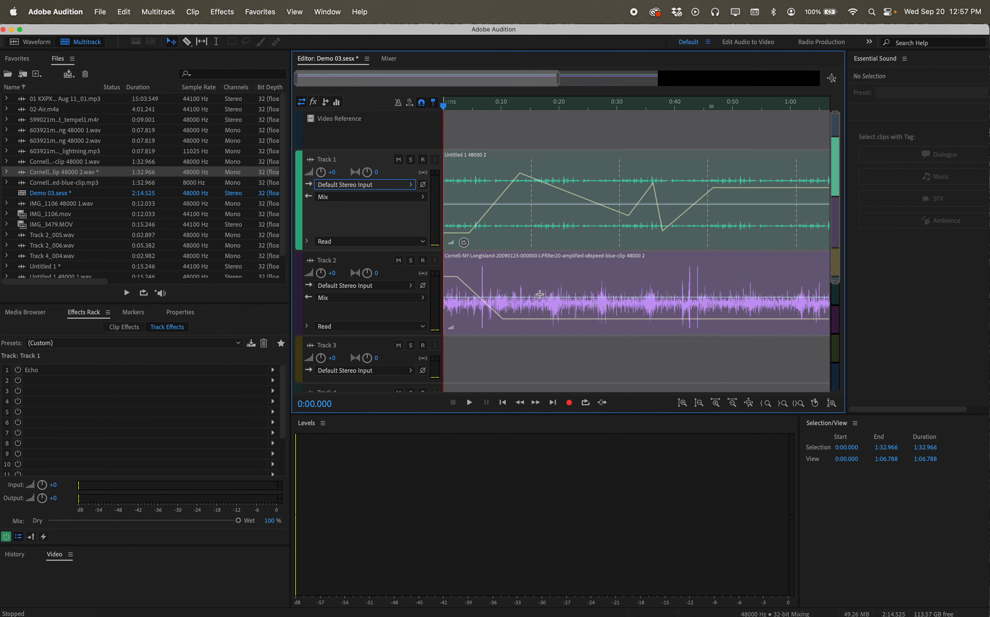